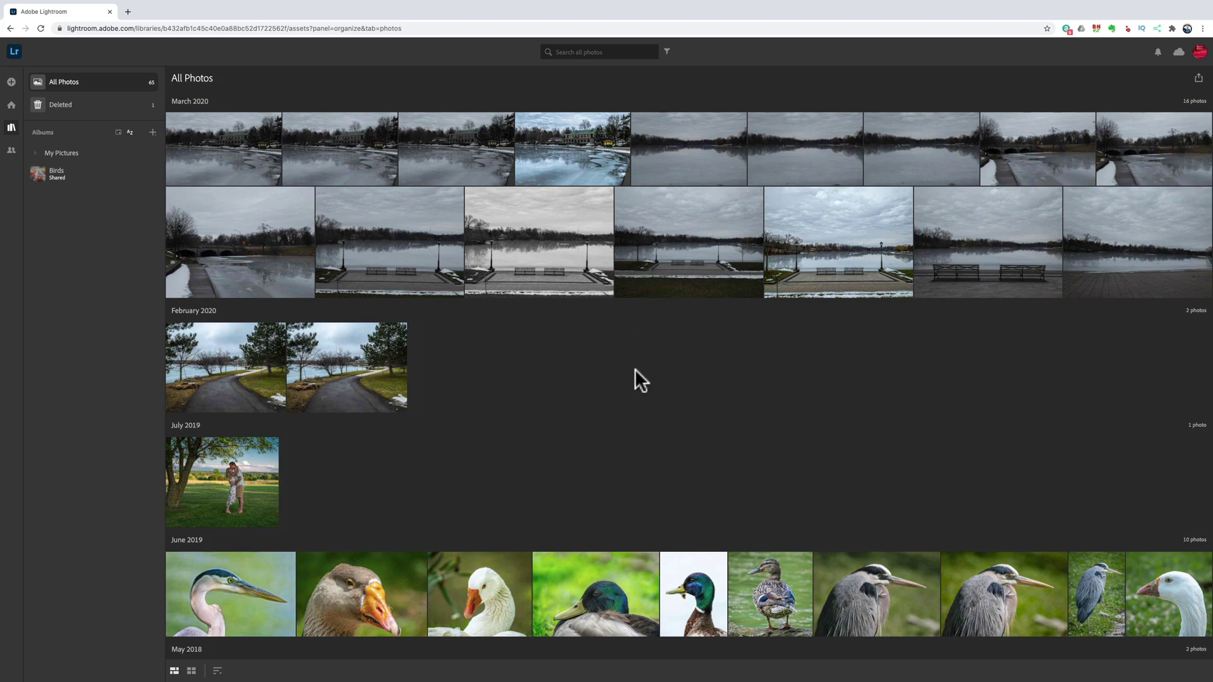
Create a new album named "Working Album" and open it.
{"action": "scroll", "coordinate": [635, 369], "scroll_direction": "down", "scroll_amount": 5}
{"action": "scroll", "coordinate": [635, 370], "scroll_direction": "up", "scroll_amount": 5}
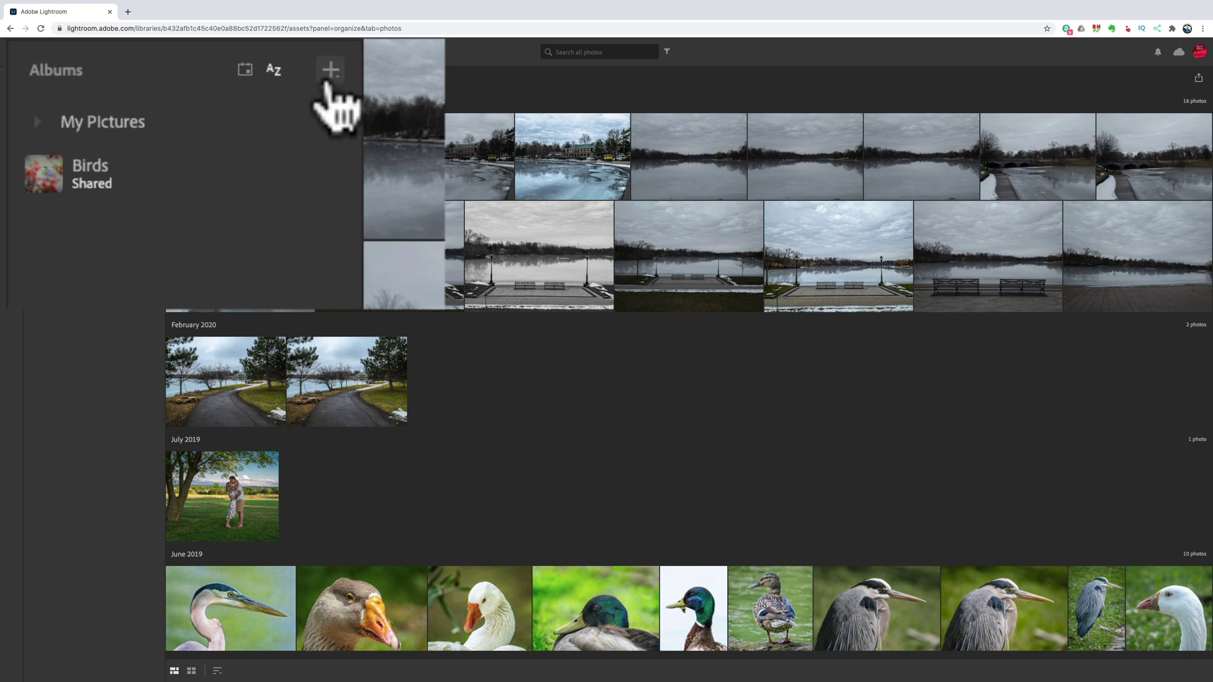
{"action": "left_click", "coordinate": [329, 69]}
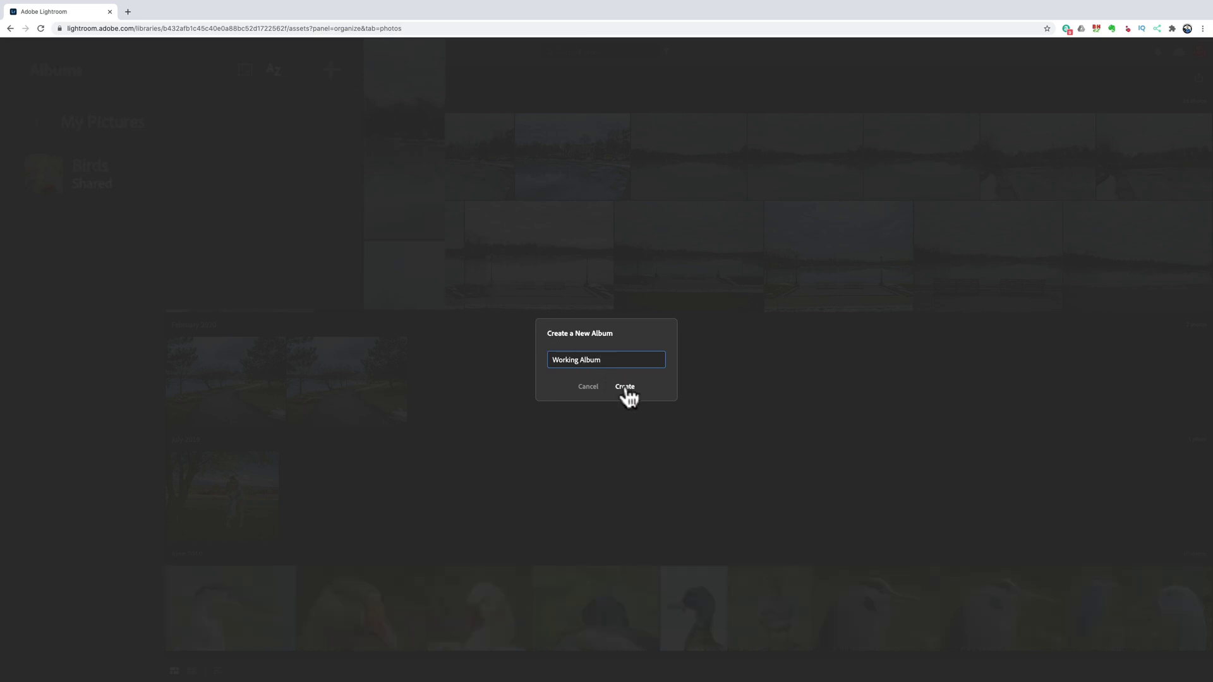
{"action": "left_click", "coordinate": [626, 388]}
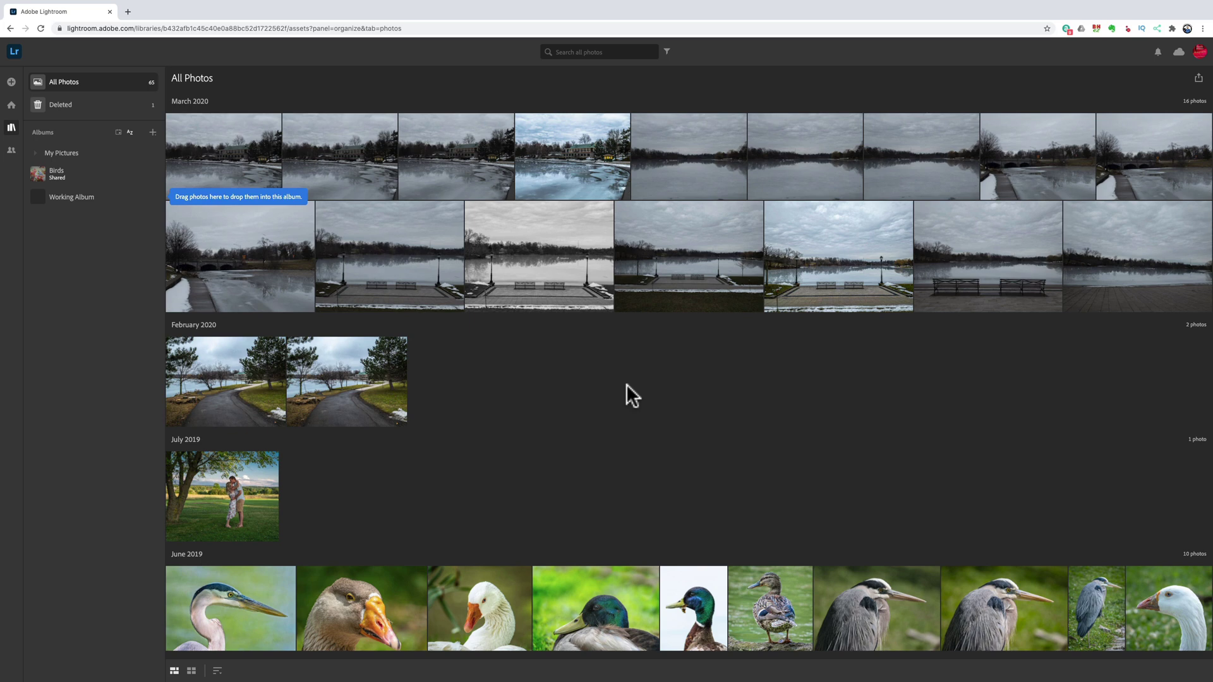
{"action": "left_click", "coordinate": [76, 198]}
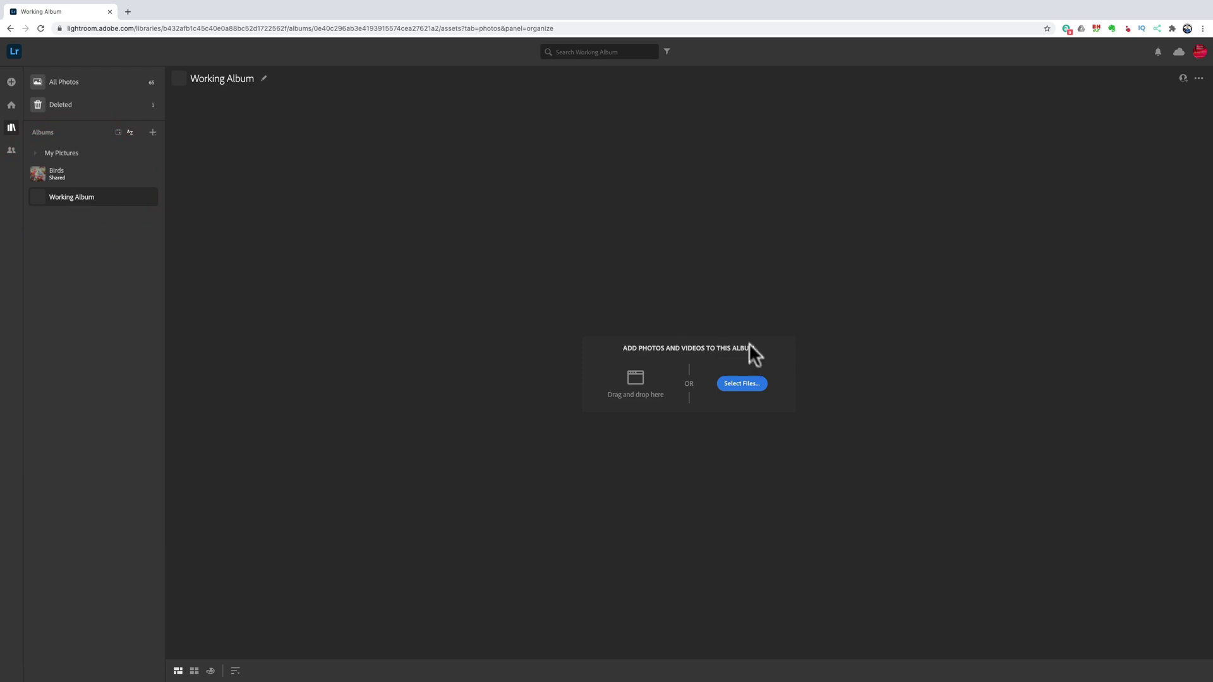
Upload the raw photo _DSC1437.nef from the Desktop folder into Working Album.
{"action": "left_click", "coordinate": [742, 390]}
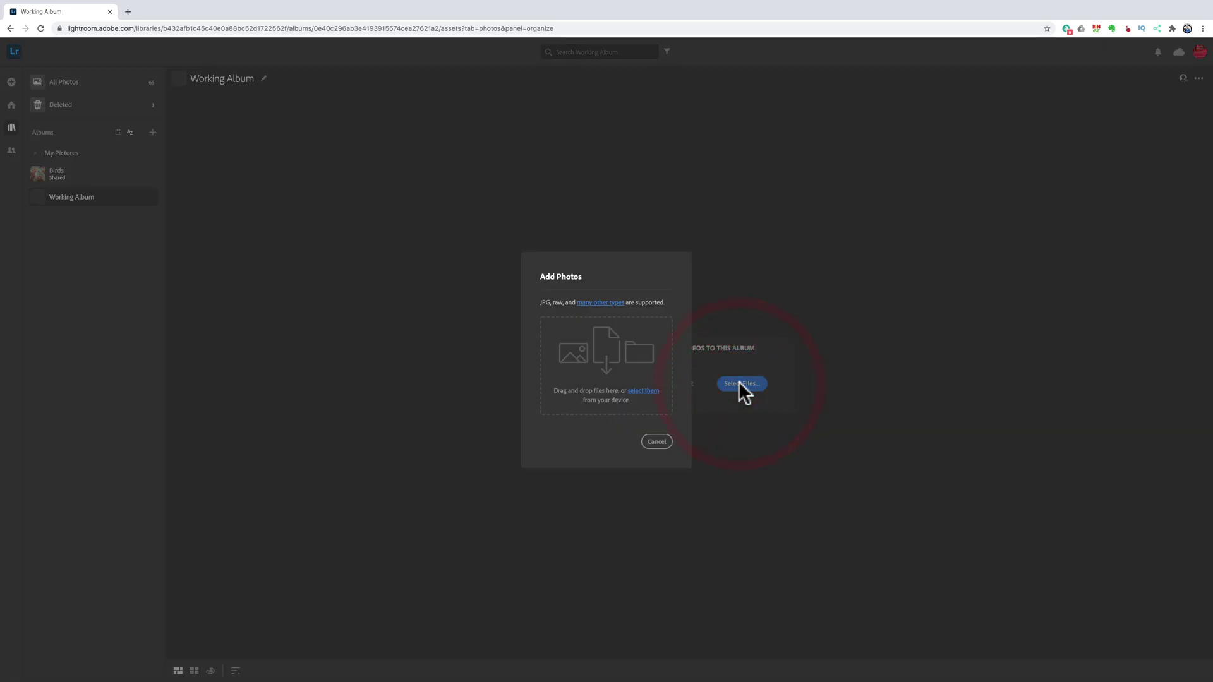
{"action": "left_click", "coordinate": [648, 395]}
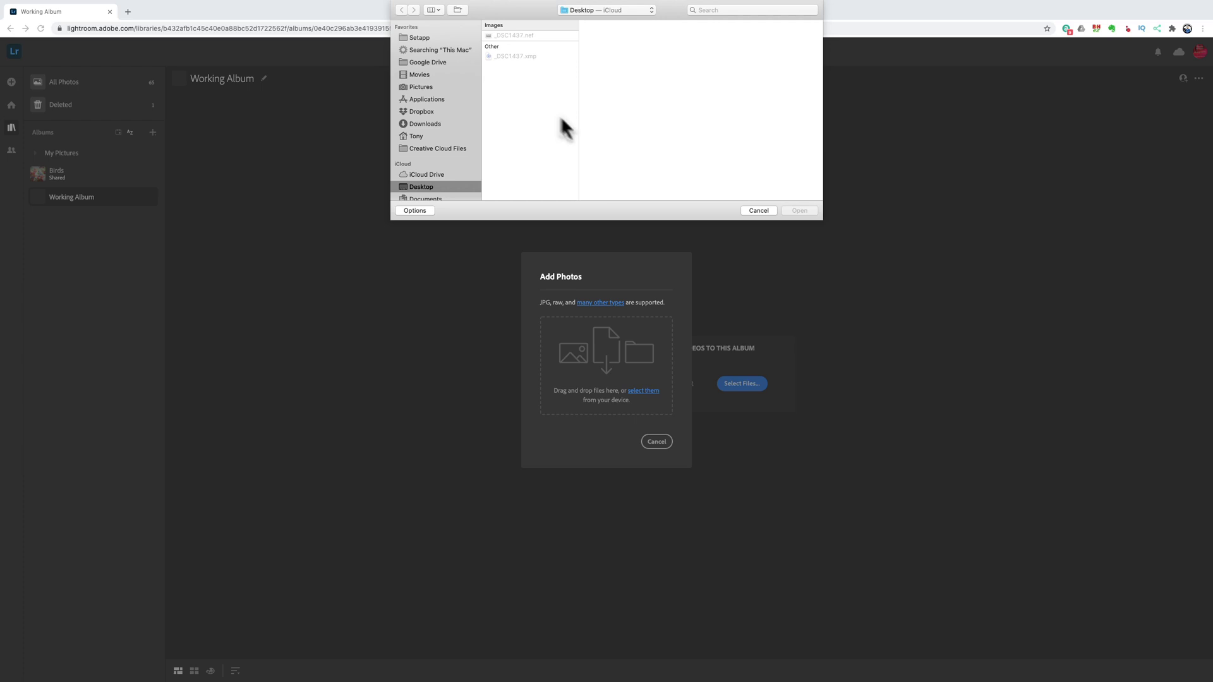
{"action": "left_click", "coordinate": [521, 36]}
{"action": "left_click", "coordinate": [422, 188]}
{"action": "left_click", "coordinate": [522, 44]}
{"action": "left_click", "coordinate": [516, 59]}
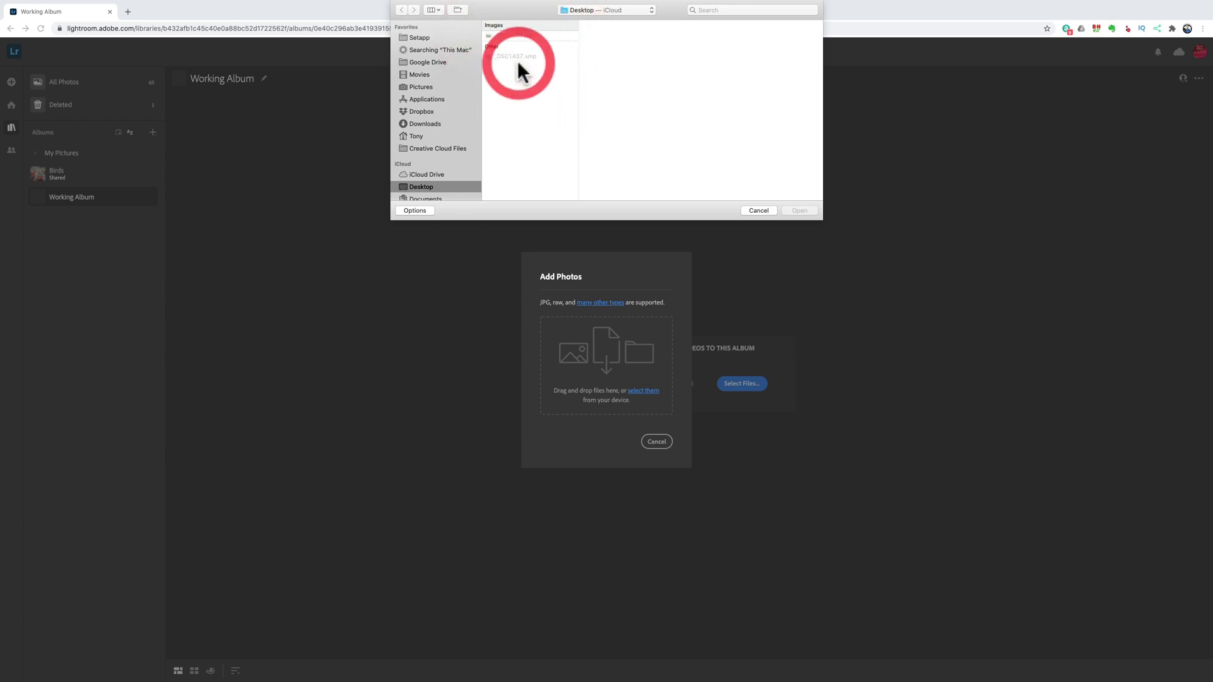
{"action": "left_click", "coordinate": [514, 35]}
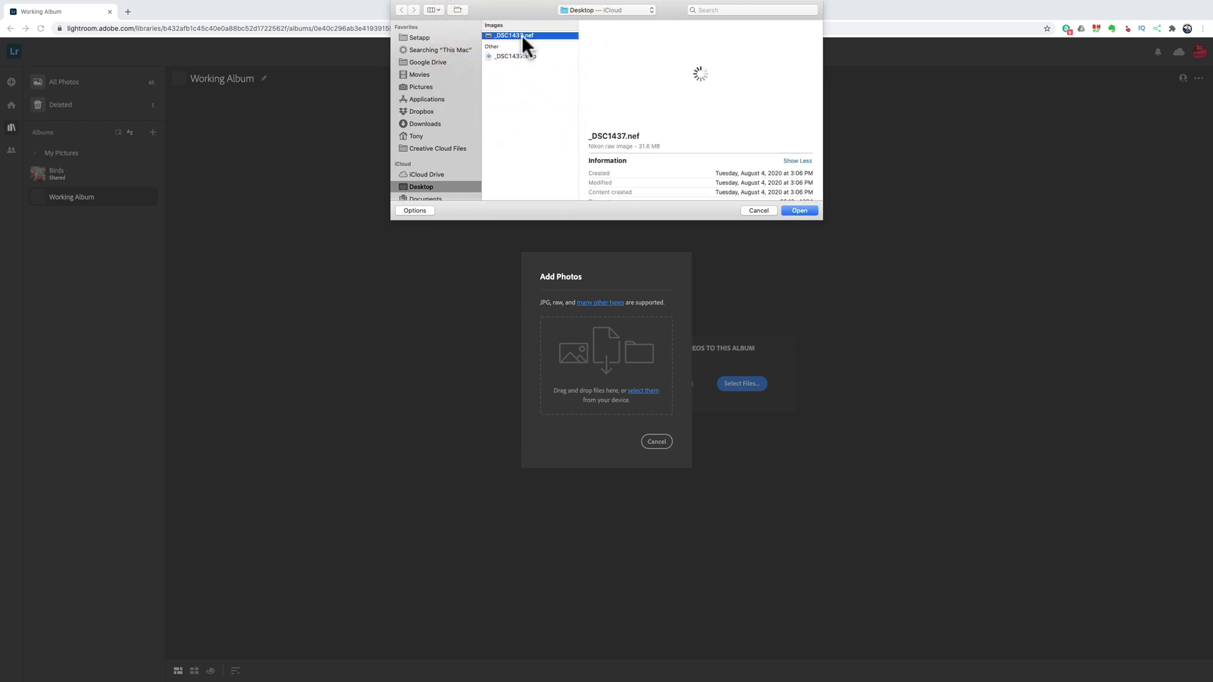
{"action": "left_click", "coordinate": [806, 209]}
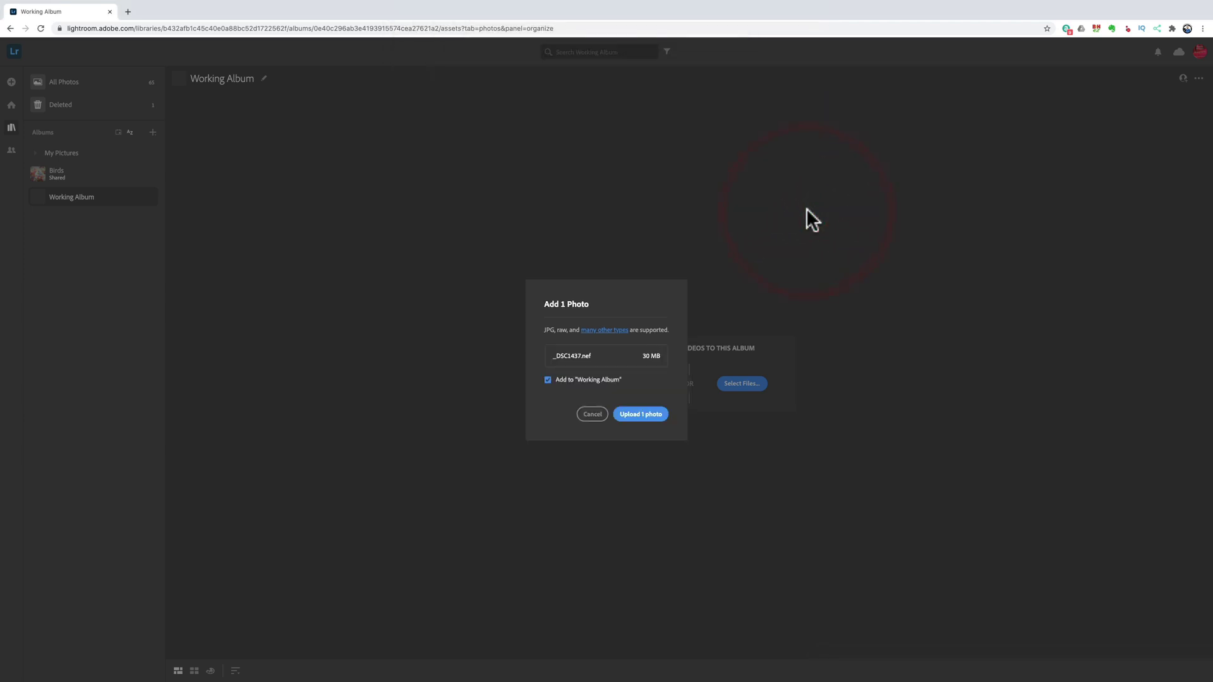
{"action": "left_click", "coordinate": [643, 414]}
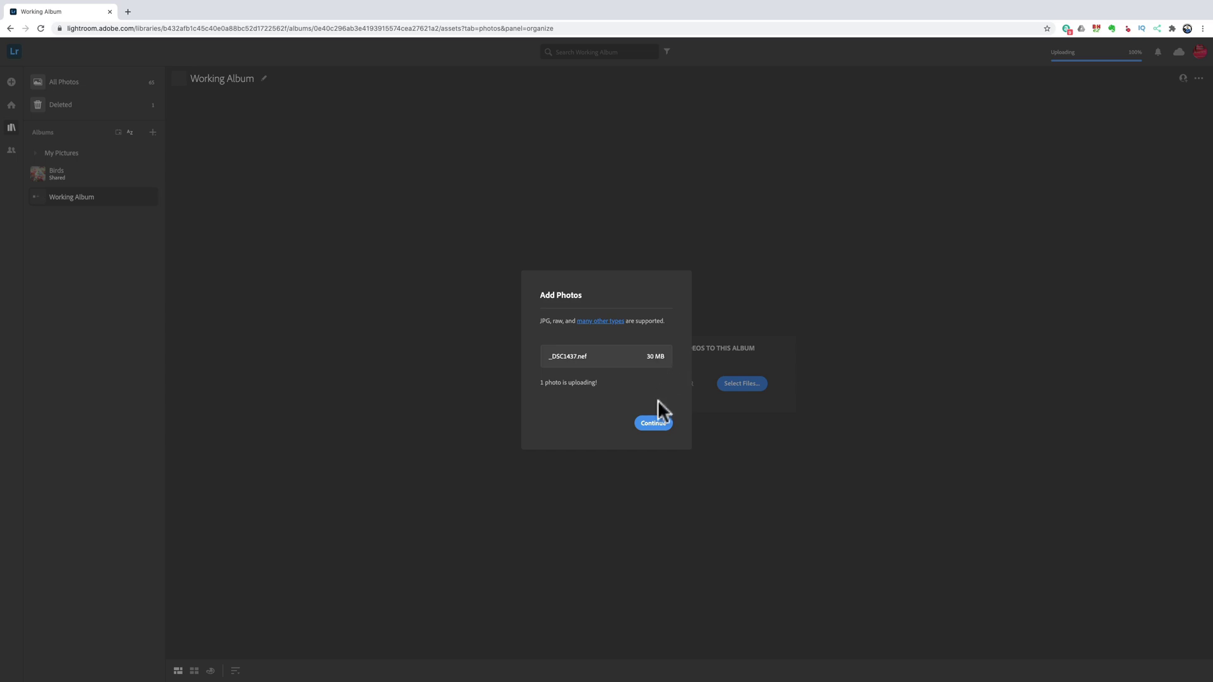
{"action": "left_click", "coordinate": [650, 420]}
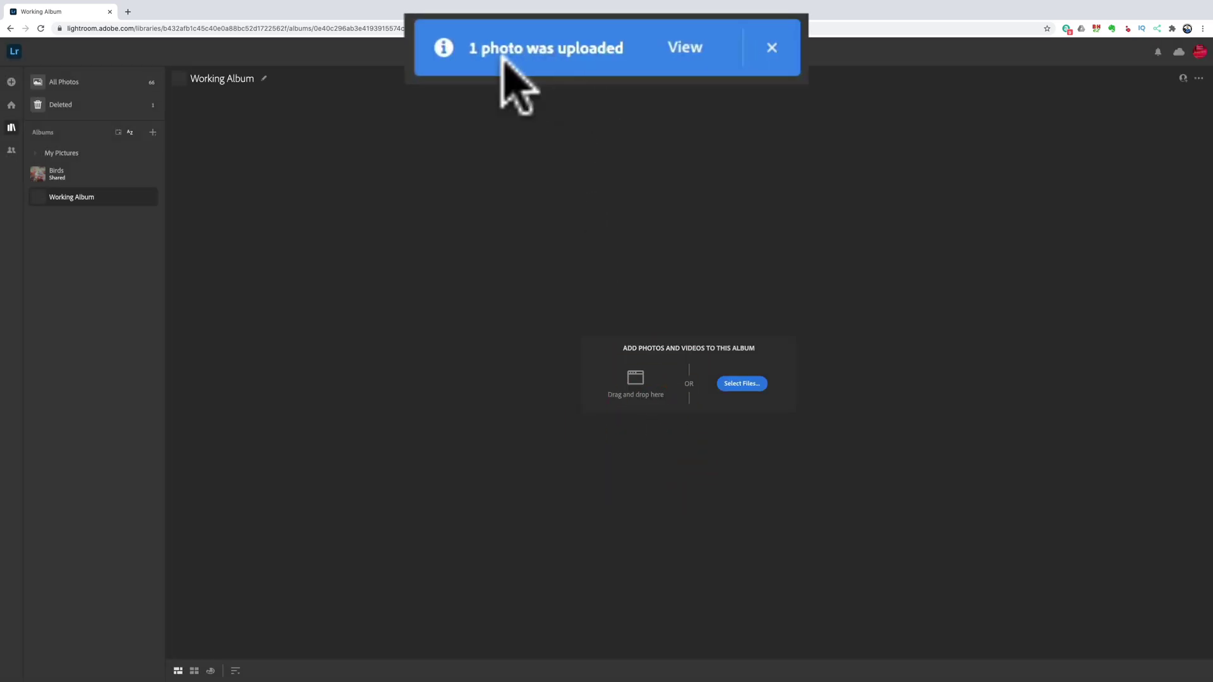
View the uploaded bench photo at full size and return to the album.
{"action": "left_click", "coordinate": [685, 48]}
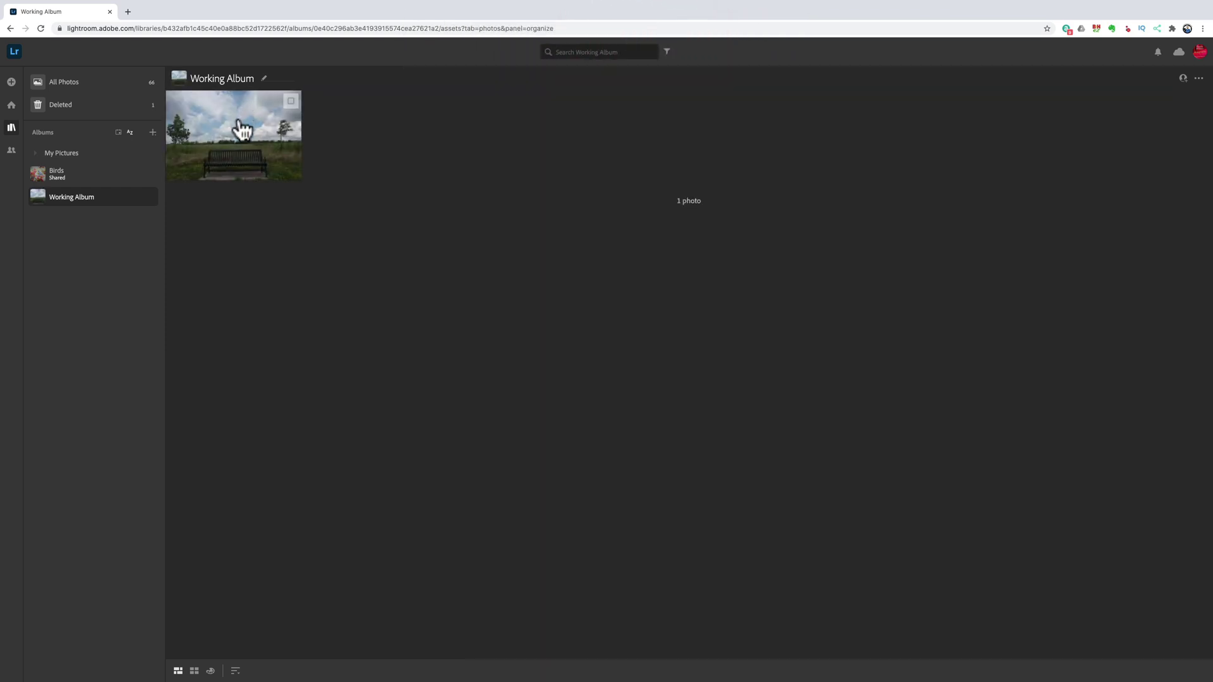
{"action": "left_click", "coordinate": [239, 120]}
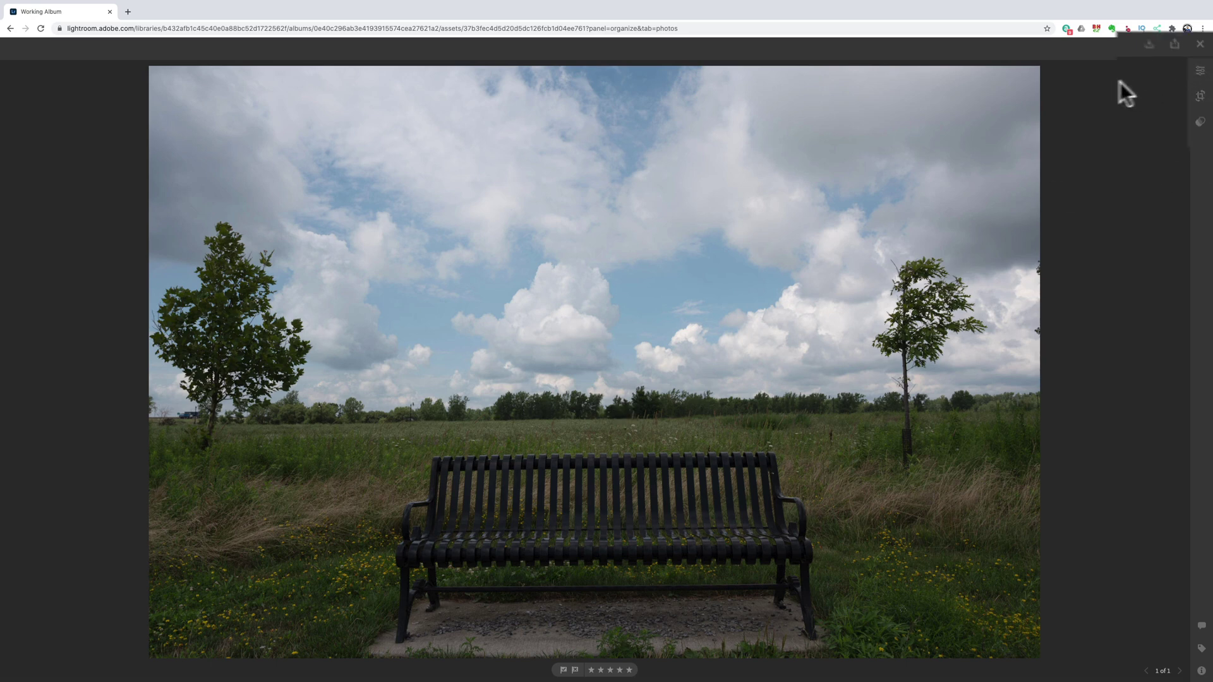
{"action": "left_click", "coordinate": [1181, 30]}
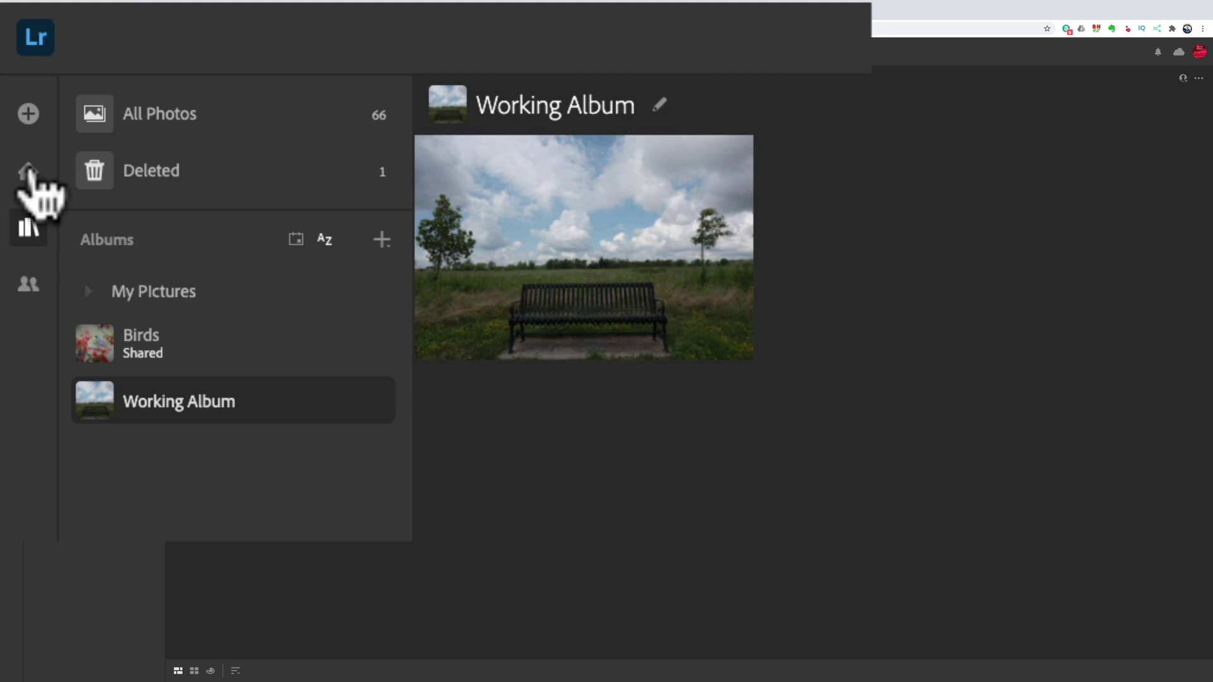
Look through the home page's recent edits, interactive edits and guided tutorials.
{"action": "left_click", "coordinate": [27, 172]}
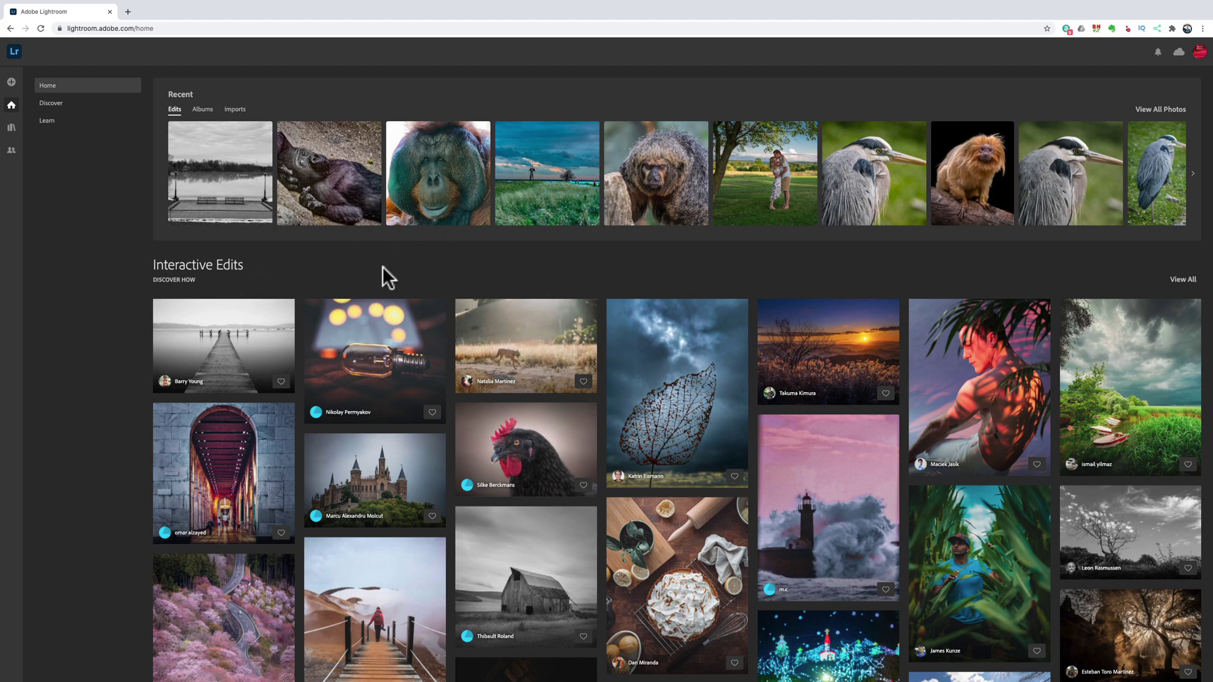
{"action": "scroll", "coordinate": [382, 267], "scroll_direction": "down", "scroll_amount": 10}
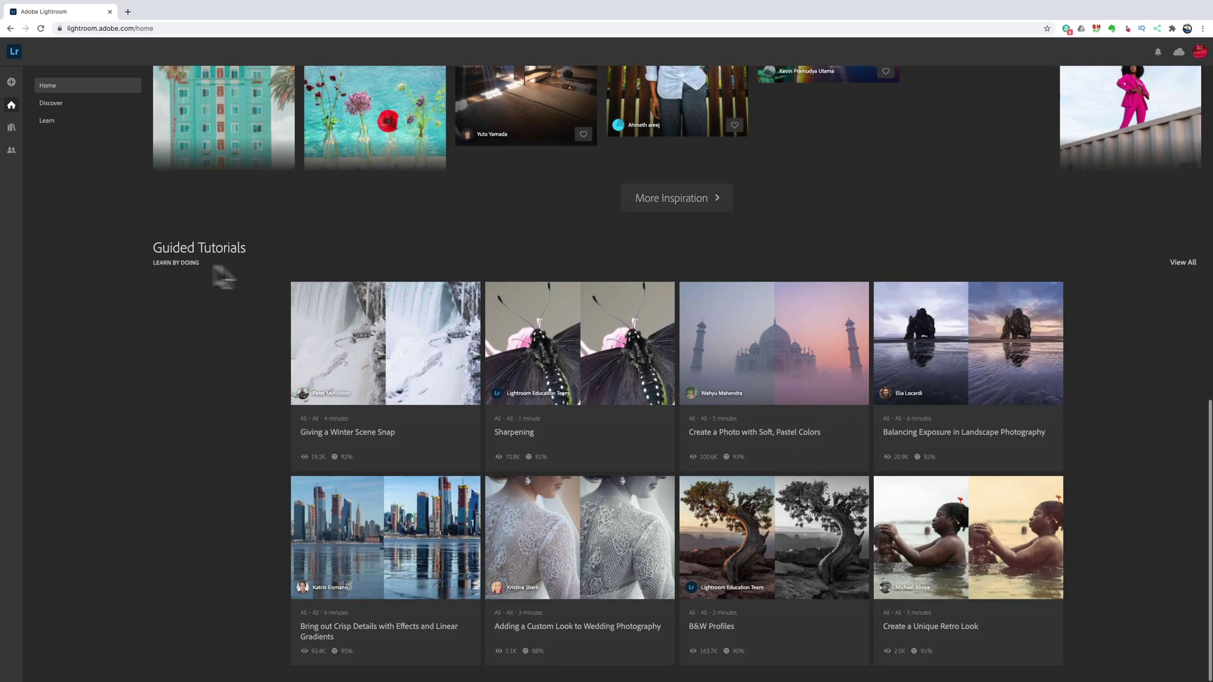
{"action": "scroll", "coordinate": [385, 275], "scroll_direction": "up", "scroll_amount": 10}
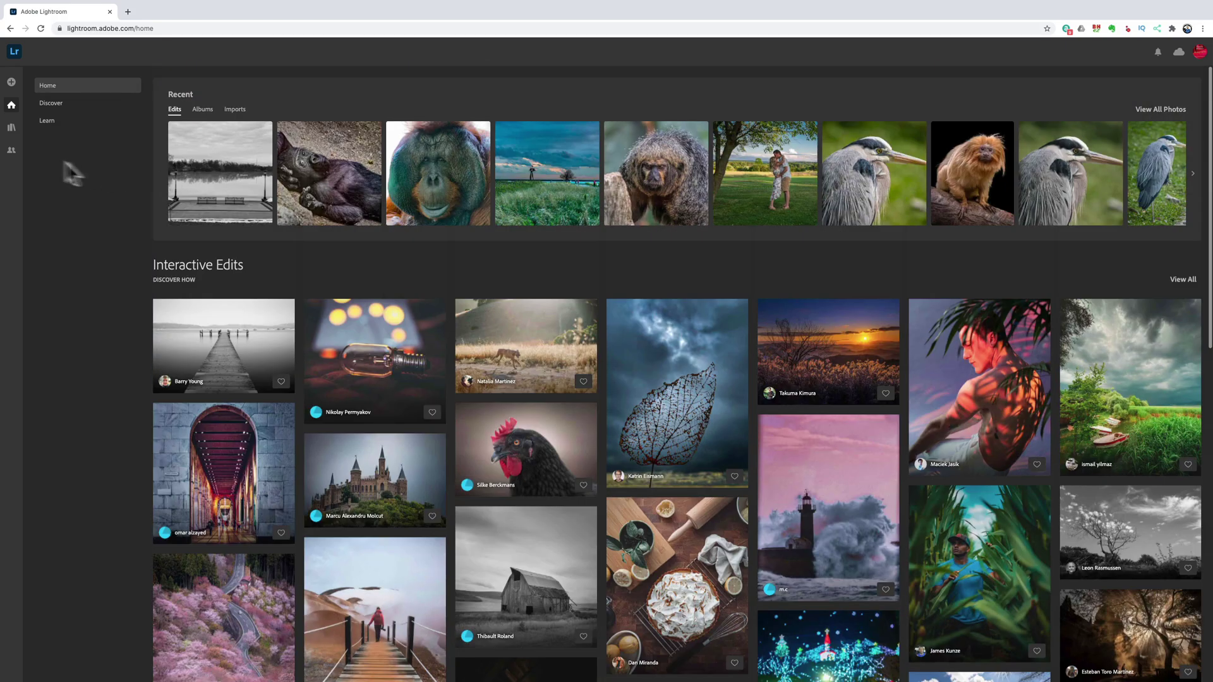
Return to Working Album and open the bench photo with its editing adjustments shown.
{"action": "left_click", "coordinate": [11, 128]}
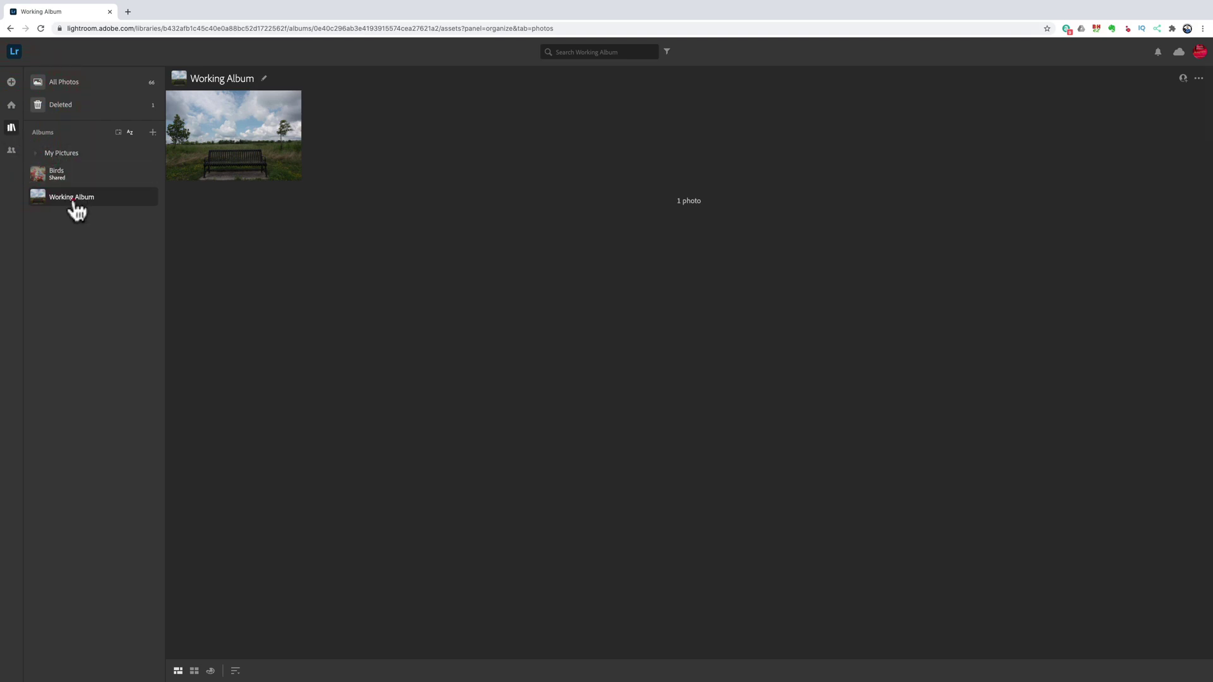
{"action": "left_click", "coordinate": [74, 198]}
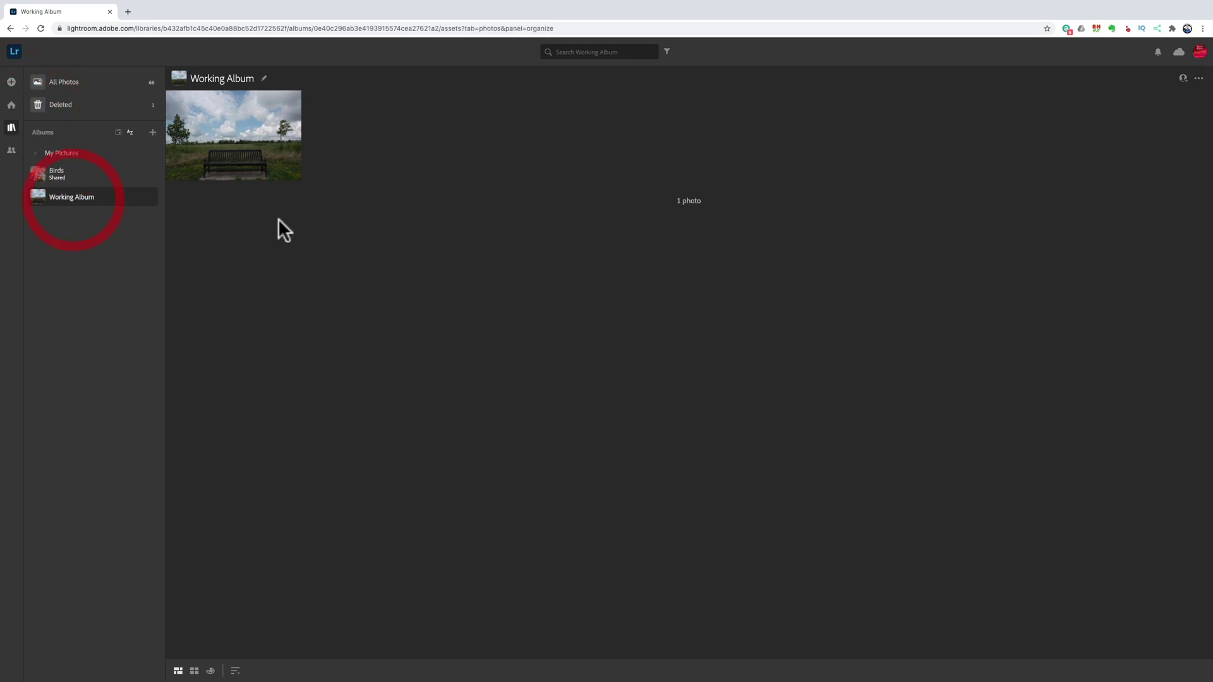
{"action": "left_click", "coordinate": [253, 131]}
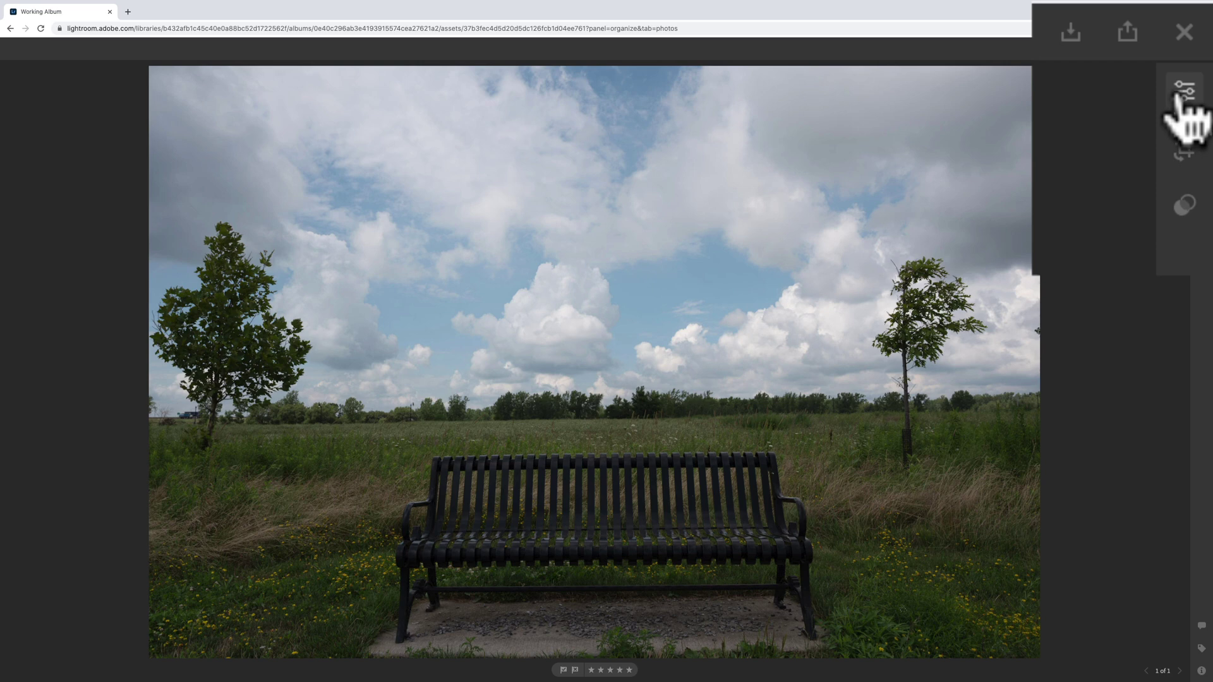
{"action": "left_click", "coordinate": [1200, 73]}
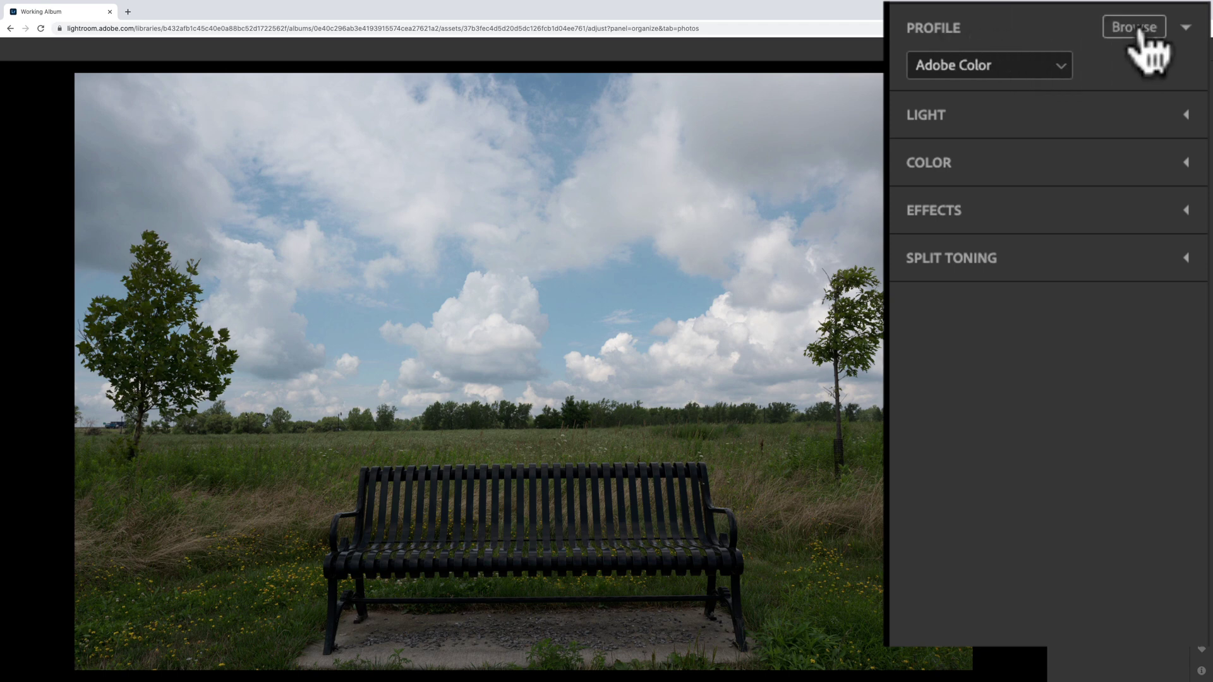
Apply the Adobe Landscape profile to the photo and look through the Camera Matching profiles.
{"action": "left_click", "coordinate": [1134, 28]}
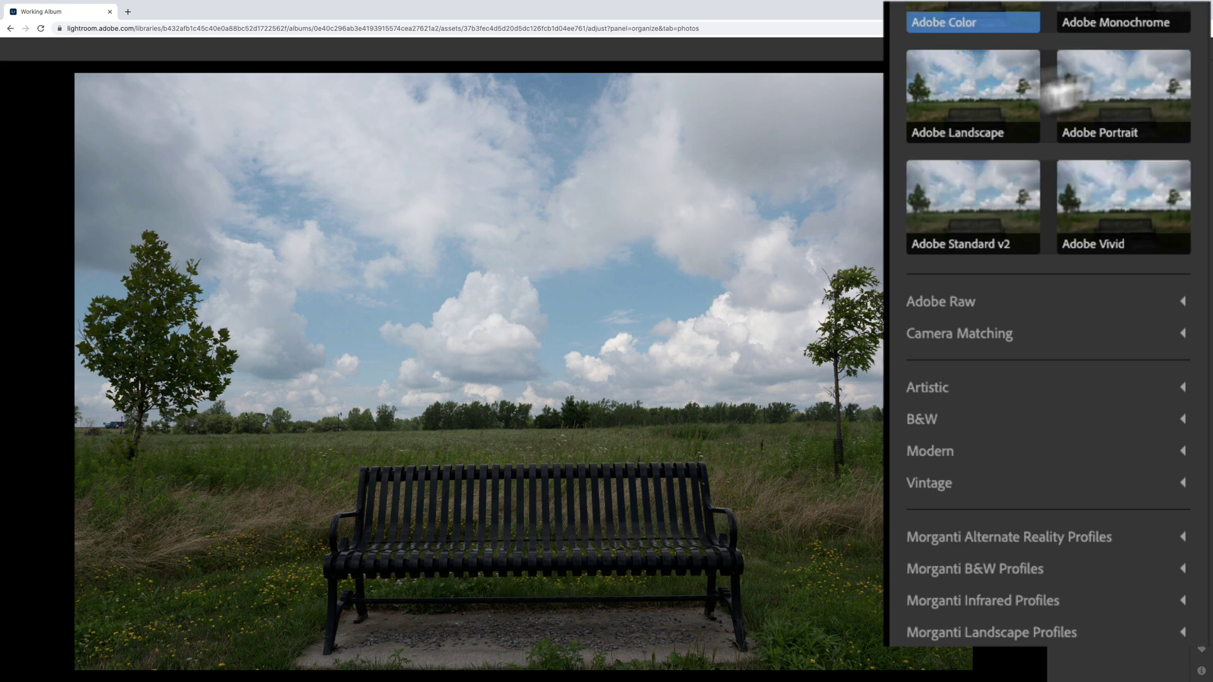
{"action": "left_click", "coordinate": [962, 92]}
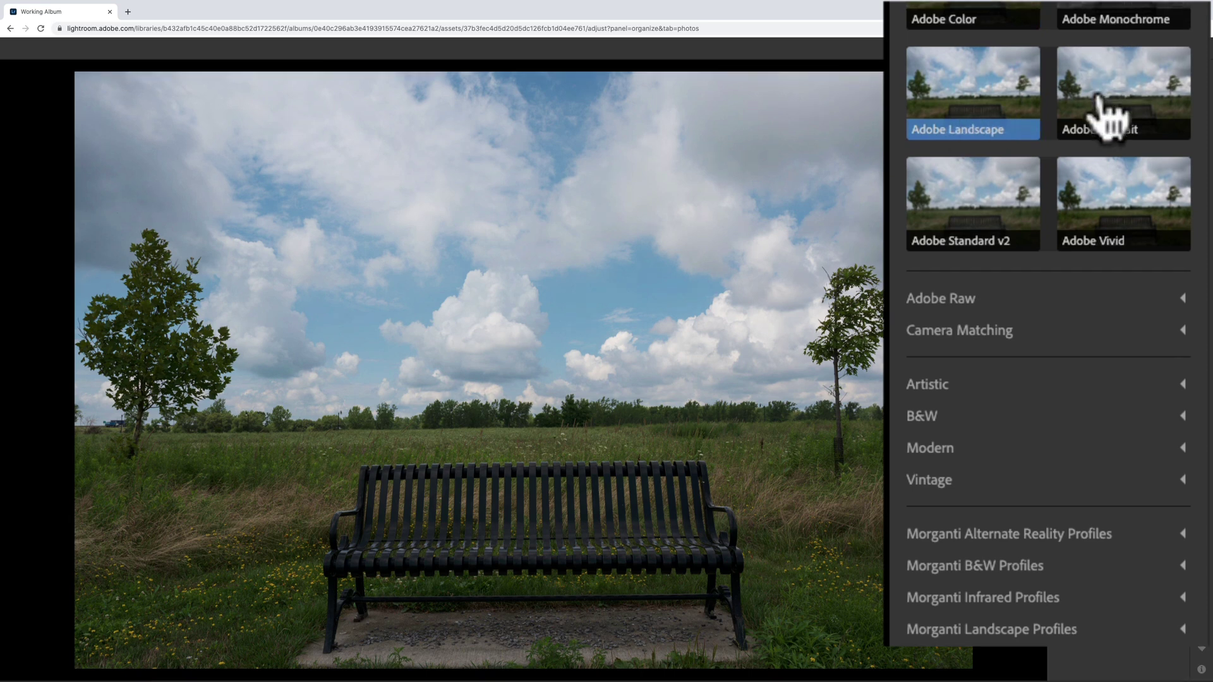
{"action": "left_click", "coordinate": [1016, 335]}
{"action": "scroll", "coordinate": [1065, 297], "scroll_direction": "down", "scroll_amount": 5}
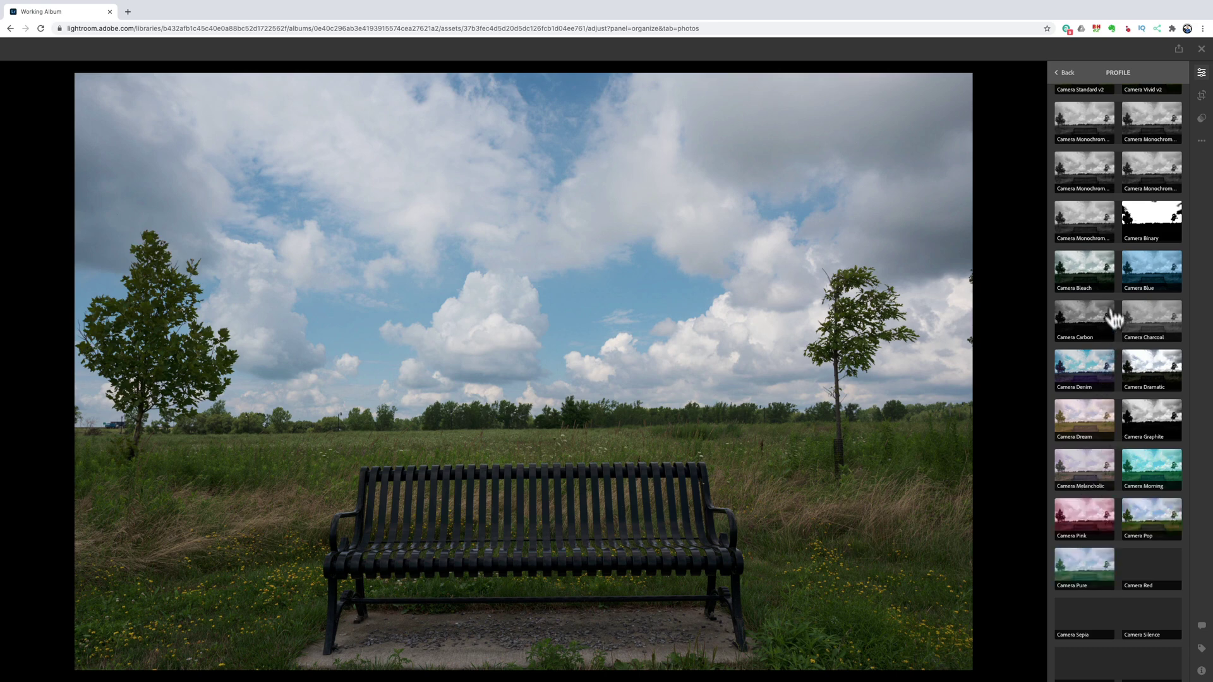
{"action": "scroll", "coordinate": [1143, 202], "scroll_direction": "up", "scroll_amount": 2}
{"action": "scroll", "coordinate": [1153, 154], "scroll_direction": "up", "scroll_amount": 3}
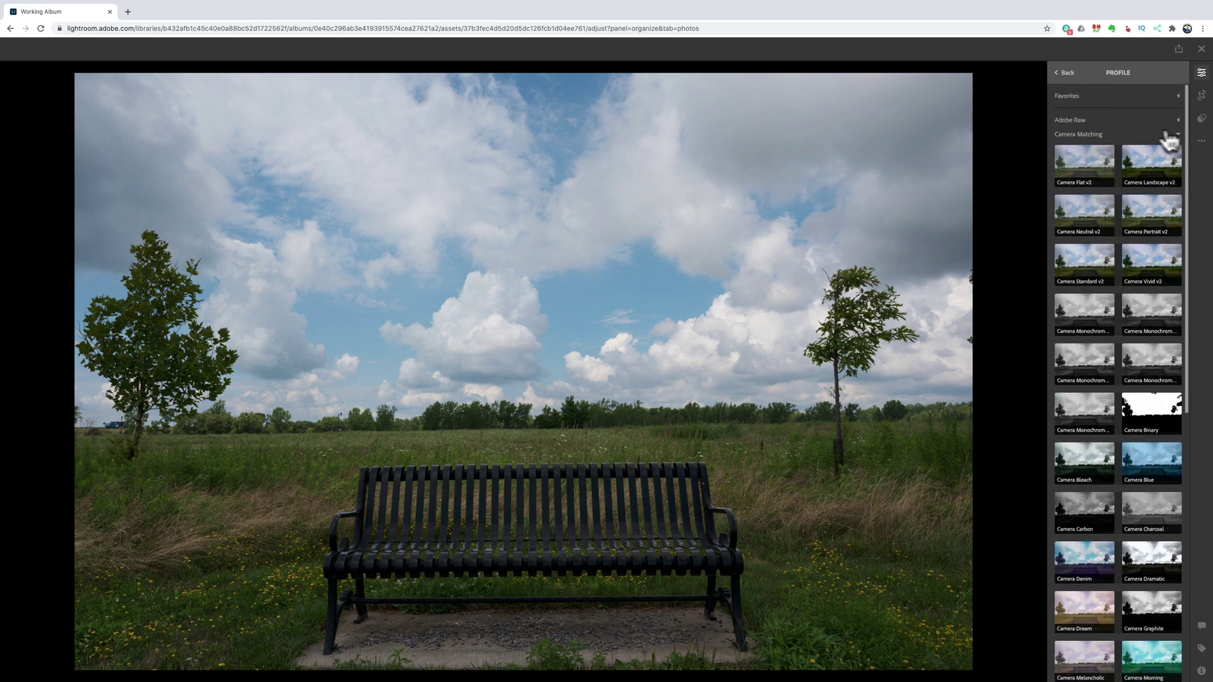
{"action": "left_click", "coordinate": [1157, 135]}
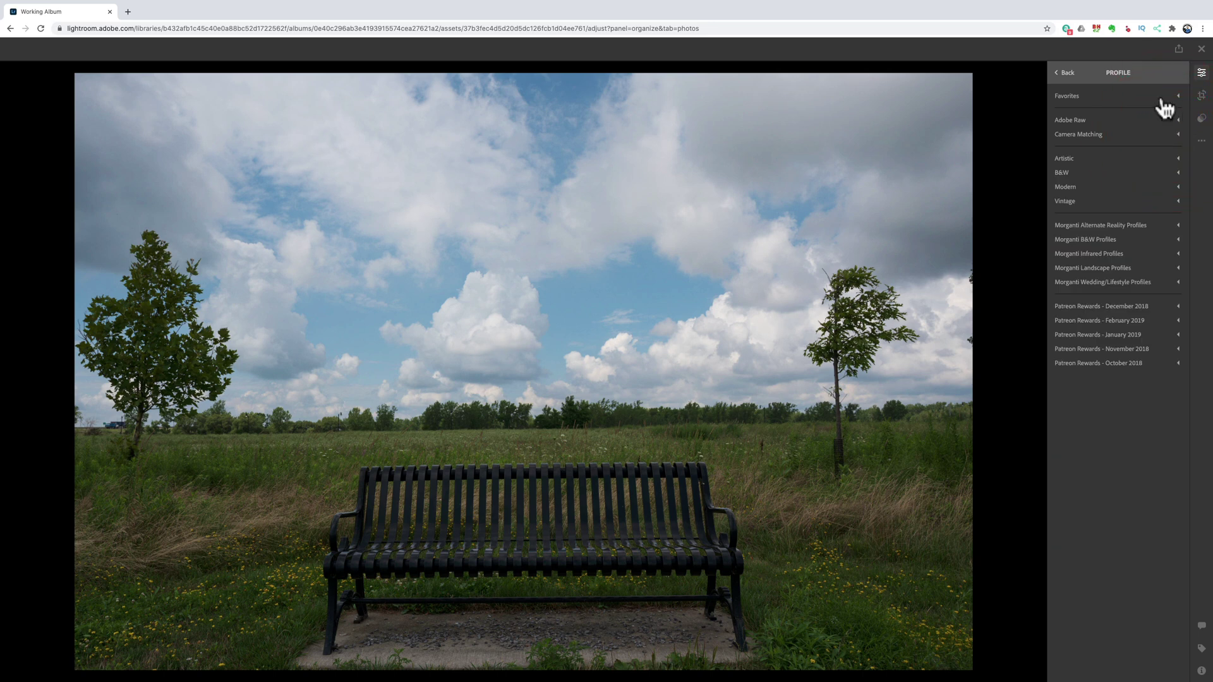
{"action": "left_click", "coordinate": [1061, 74]}
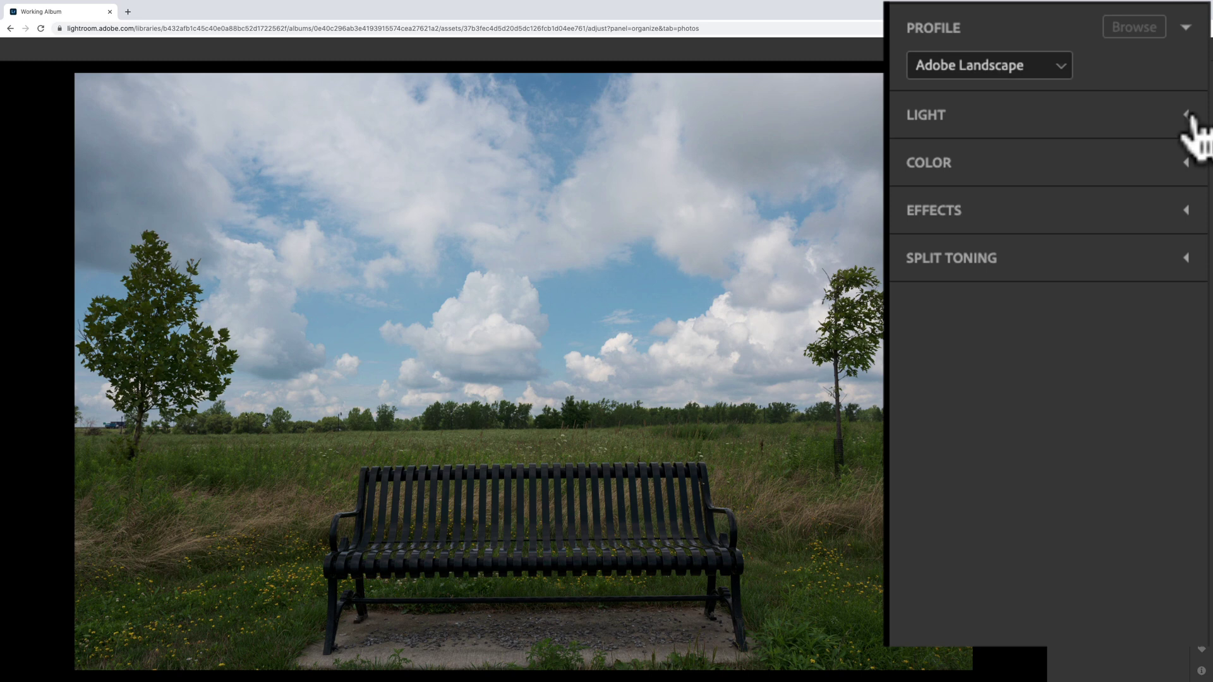
Set the photo's Highlights to -36 and Shadows to 45 in the Light adjustments.
{"action": "left_click", "coordinate": [1187, 120]}
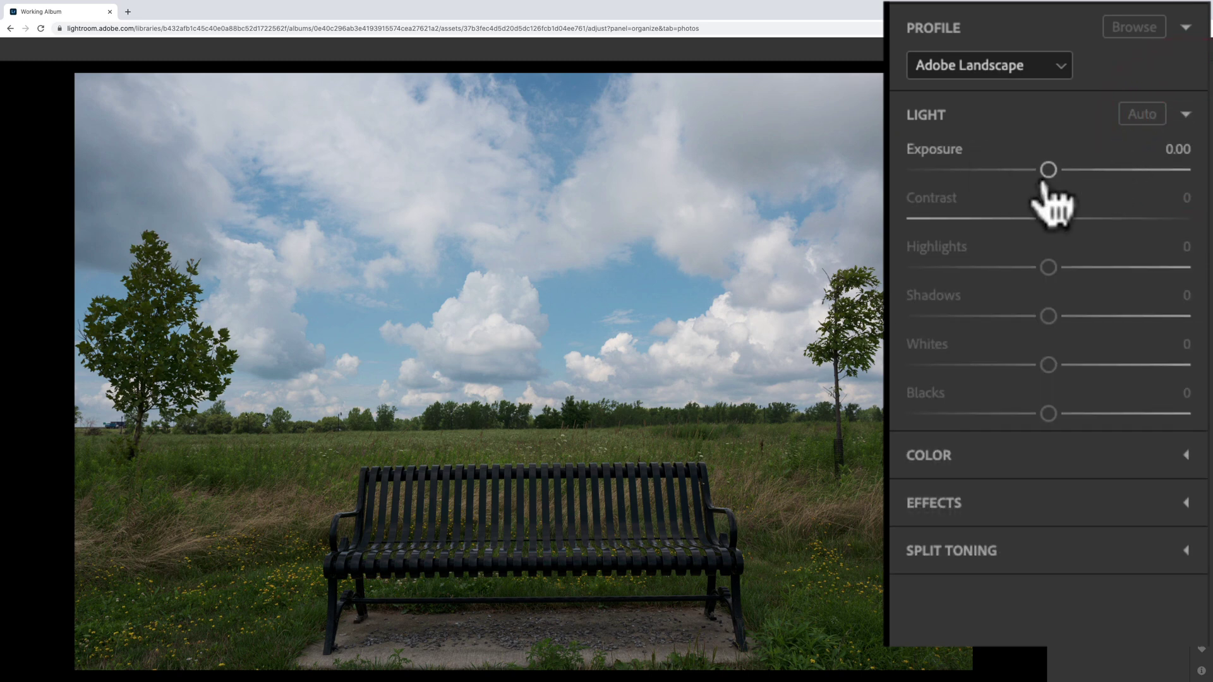
{"action": "left_click_drag", "start_coordinate": [1048, 267], "coordinate": [998, 268]}
{"action": "left_click_drag", "start_coordinate": [1048, 316], "coordinate": [1107, 316]}
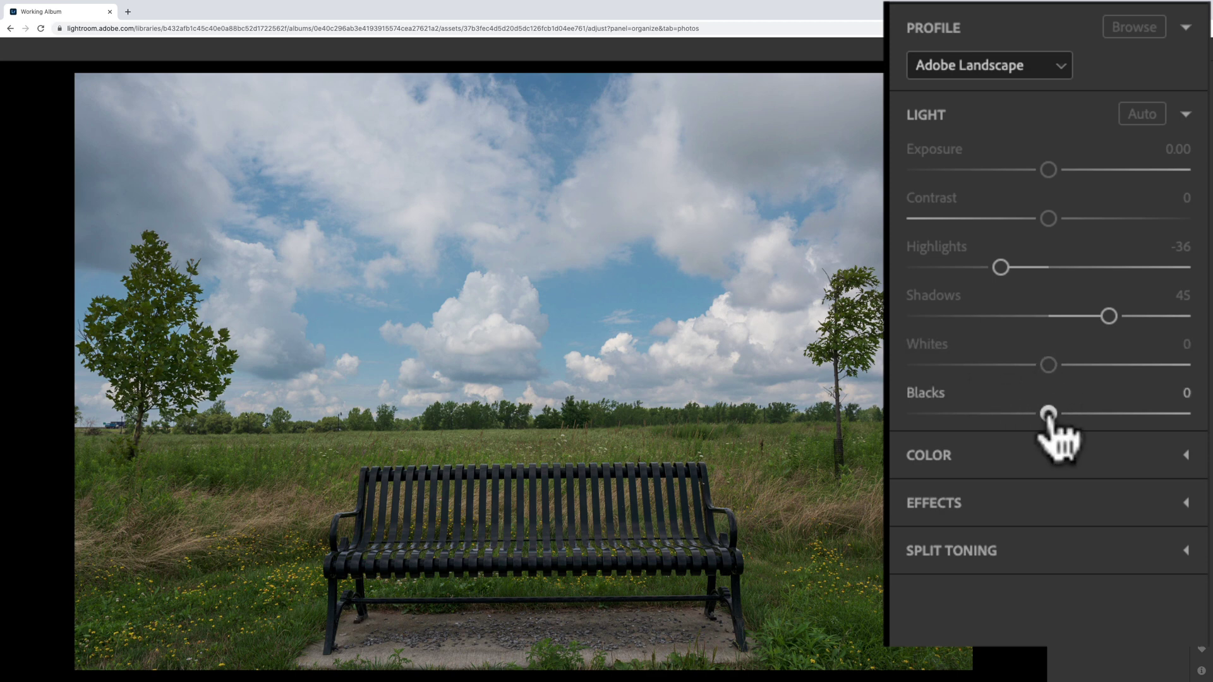
Set the photo's Whites to 37 and Blacks to -16, using the clipping preview as a guide.
{"action": "key", "text": "alt"}
{"action": "left_click_drag", "start_coordinate": [1048, 365], "coordinate": [1107, 367]}
{"action": "key", "text": "alt"}
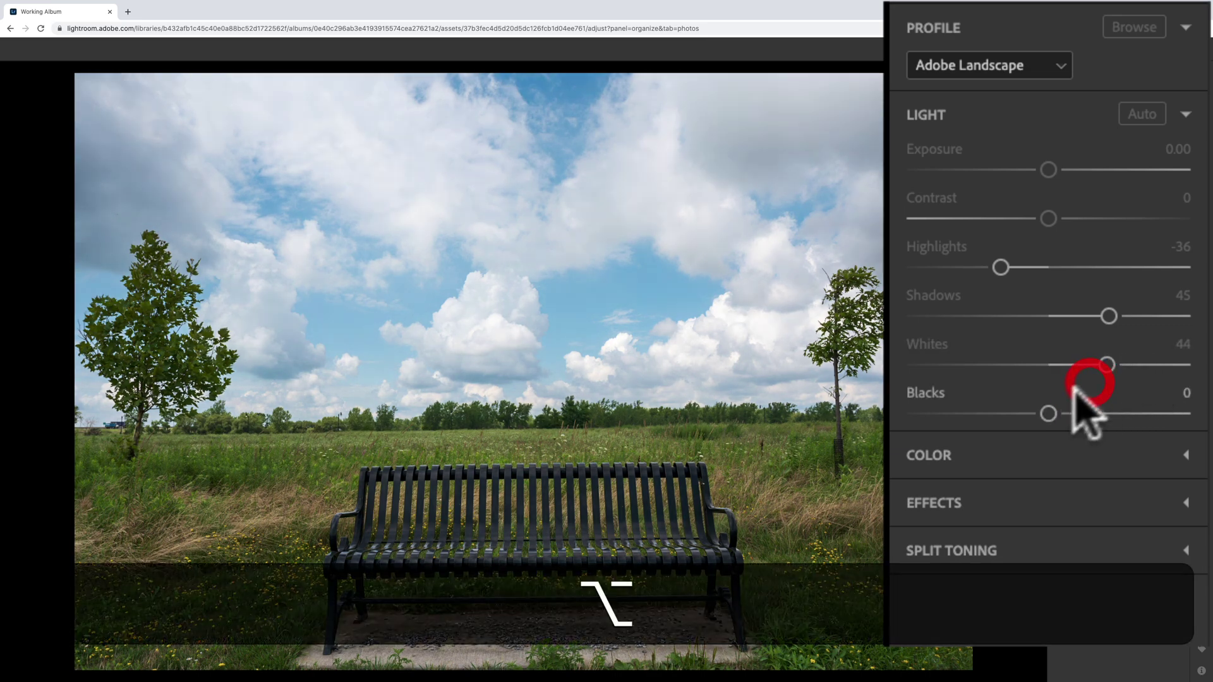
{"action": "mouse_move", "coordinate": [1048, 414]}
{"action": "left_mouse_down"}
{"action": "mouse_move", "coordinate": [912, 413]}
{"action": "mouse_move", "coordinate": [1027, 414]}
{"action": "left_mouse_up"}
{"action": "key", "text": "j"}
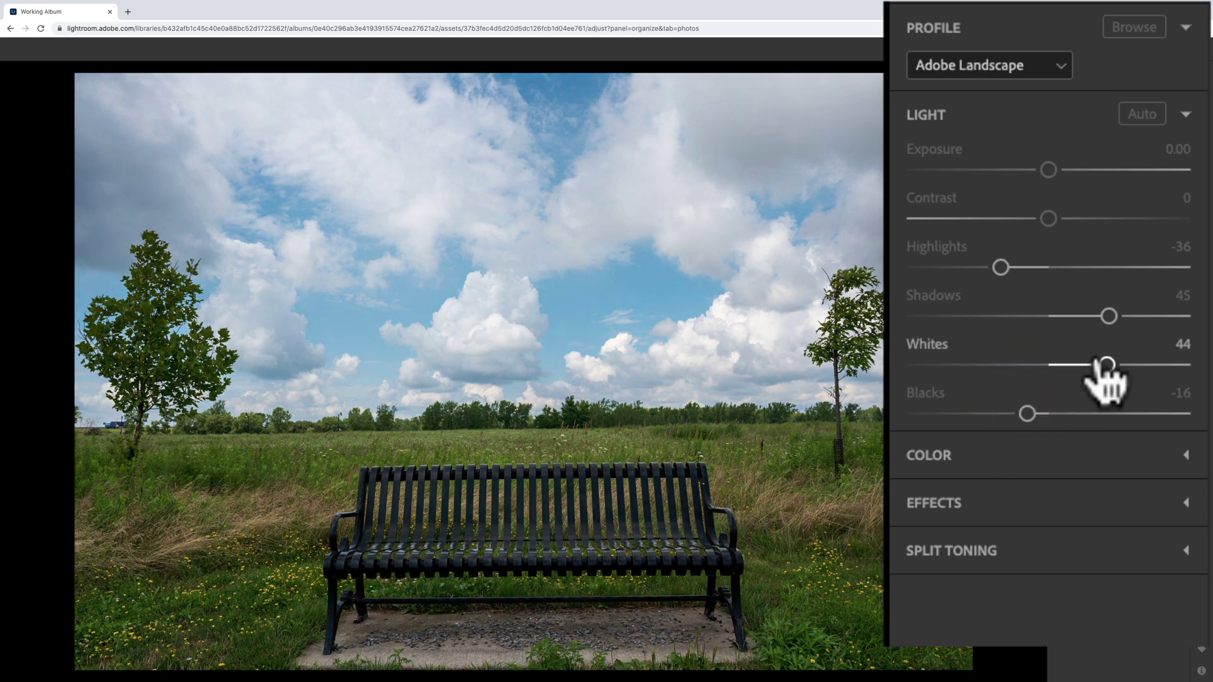
{"action": "left_click_drag", "start_coordinate": [1106, 365], "coordinate": [1098, 366]}
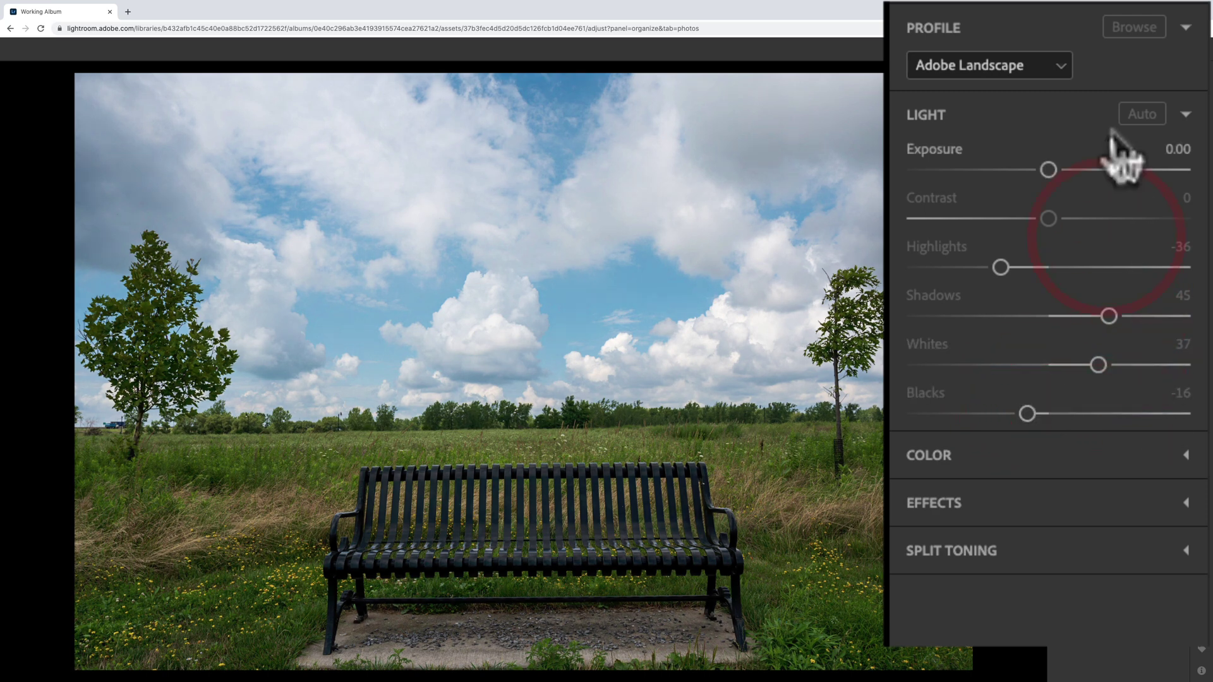
{"action": "left_click", "coordinate": [1186, 115]}
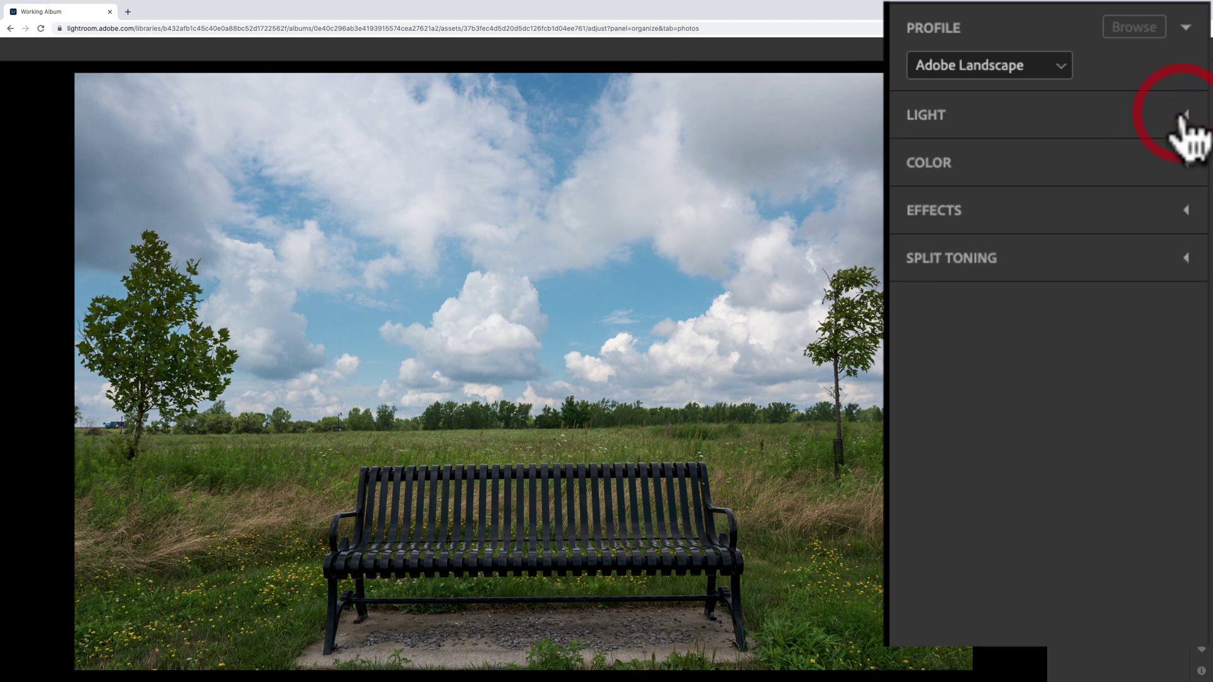
Set the color mixer's Luminance values to Blue -27, Yellow 40, Orange 28 and Green -13.
{"action": "left_click", "coordinate": [1185, 163]}
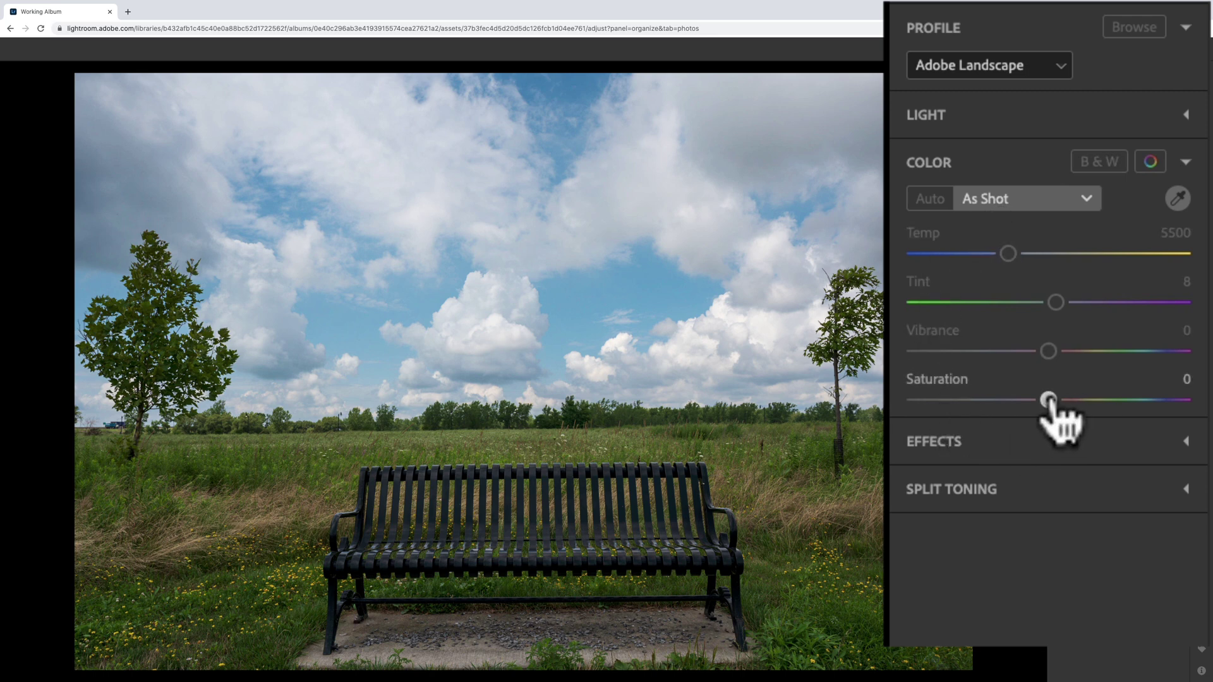
{"action": "left_click", "coordinate": [1149, 163]}
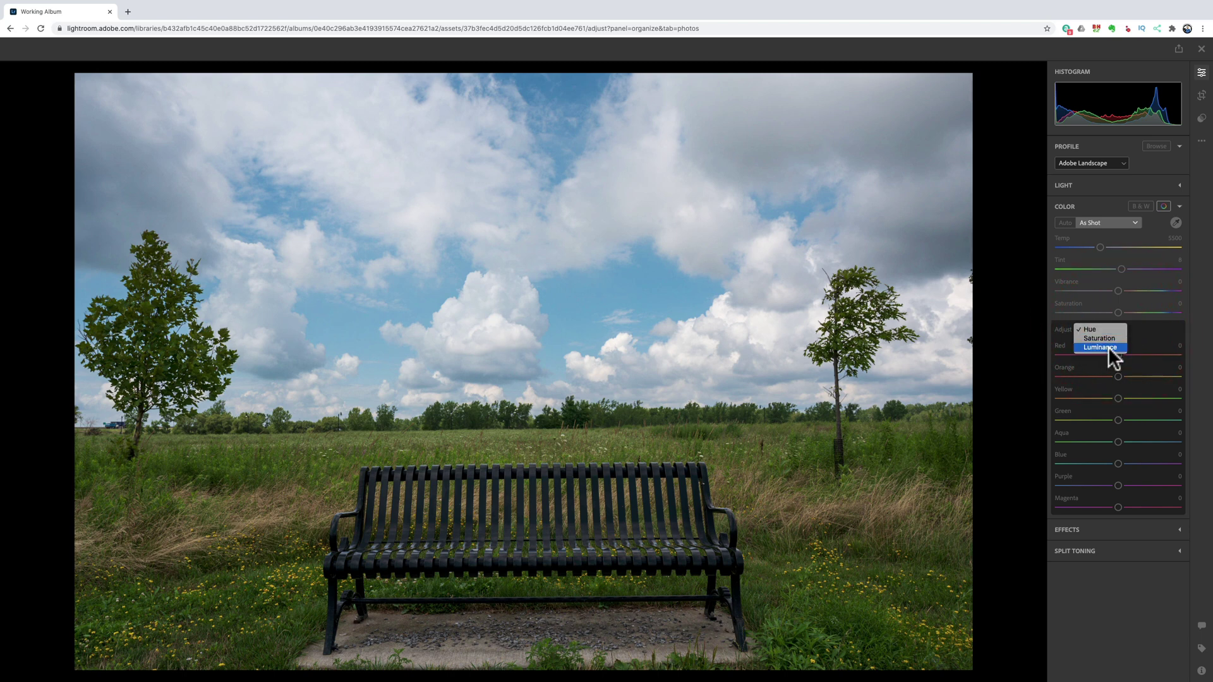
{"action": "left_click", "coordinate": [1108, 346]}
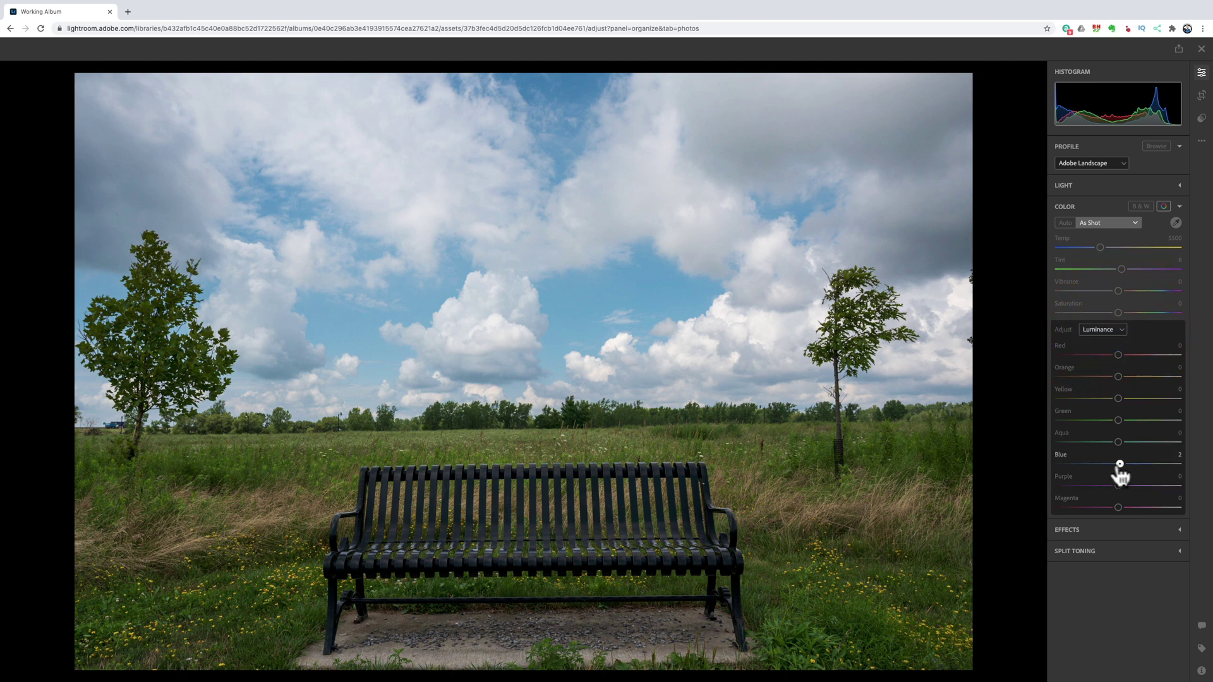
{"action": "left_click_drag", "start_coordinate": [1117, 465], "coordinate": [1102, 466]}
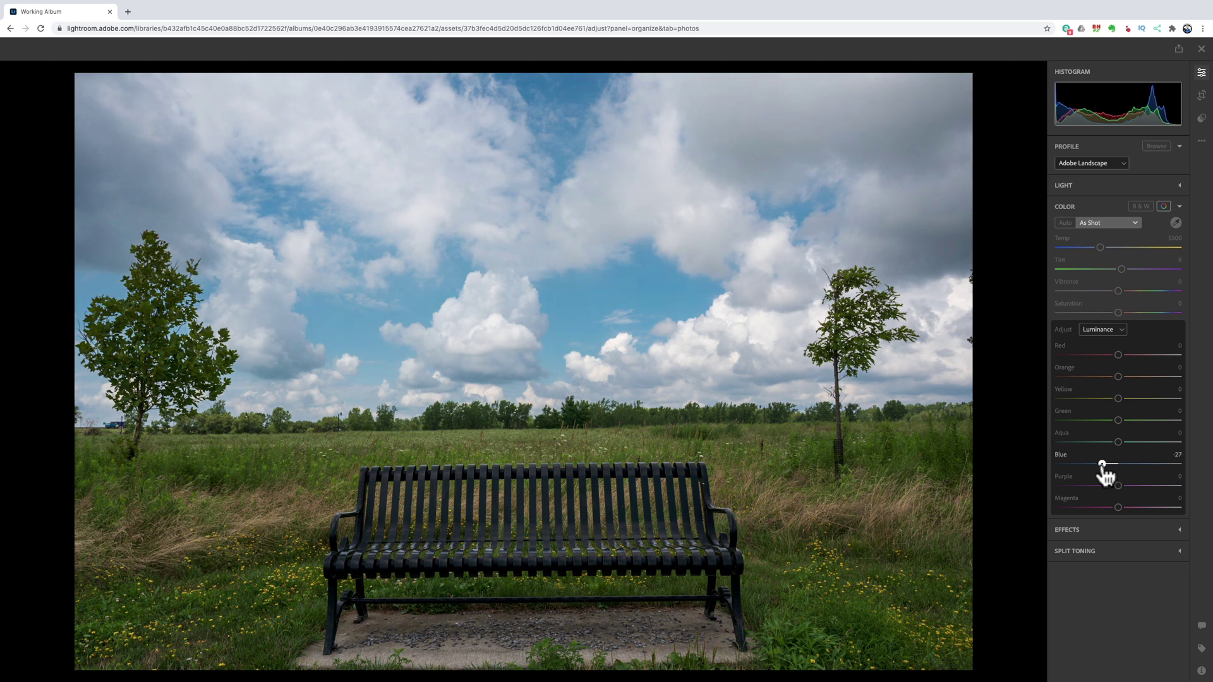
{"action": "left_click_drag", "start_coordinate": [1117, 399], "coordinate": [1142, 405]}
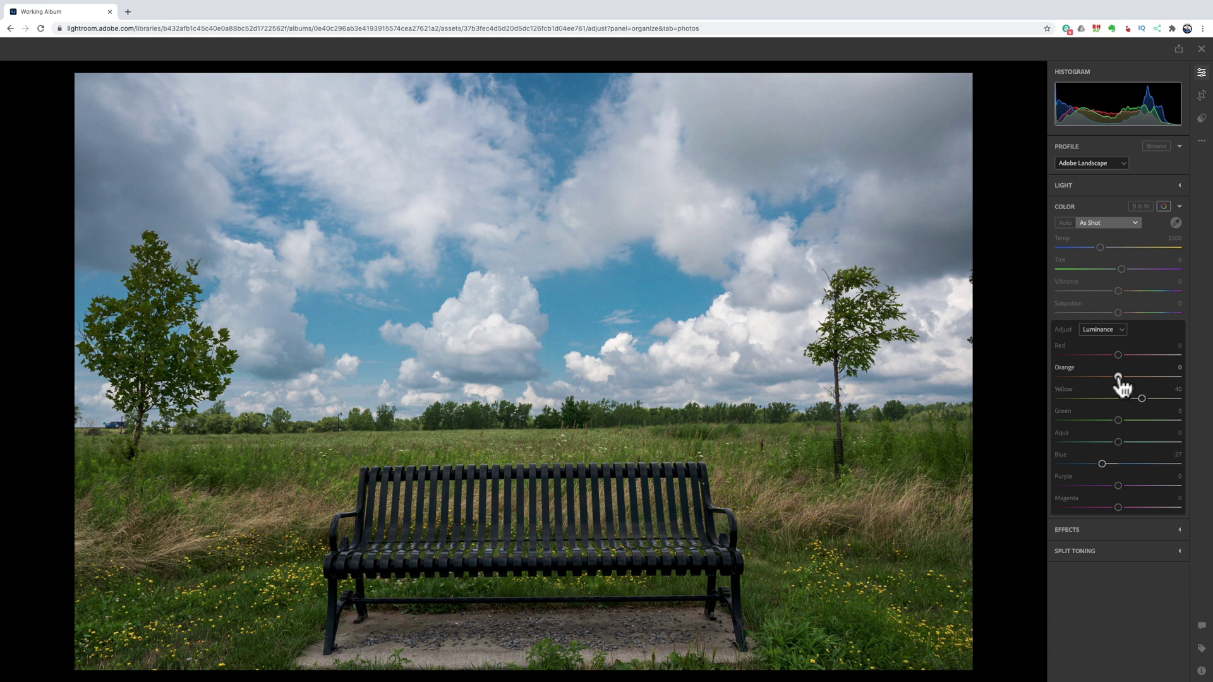
{"action": "left_click_drag", "start_coordinate": [1118, 377], "coordinate": [1135, 377]}
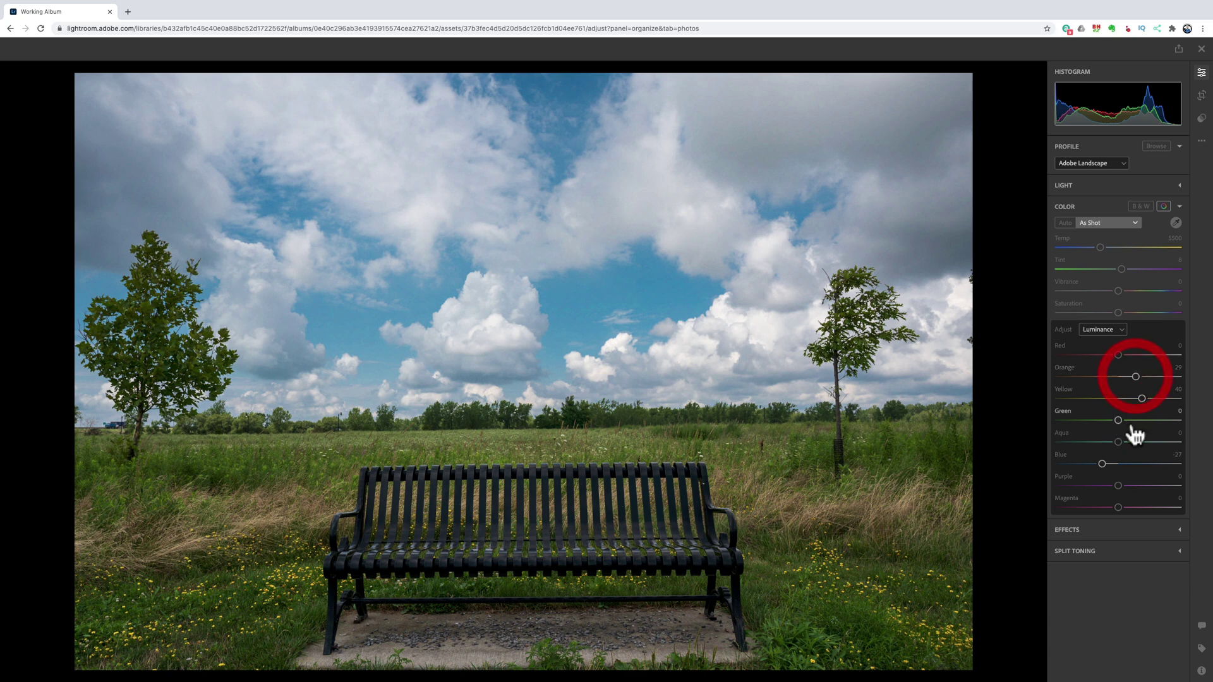
{"action": "left_click_drag", "start_coordinate": [1119, 421], "coordinate": [1111, 420]}
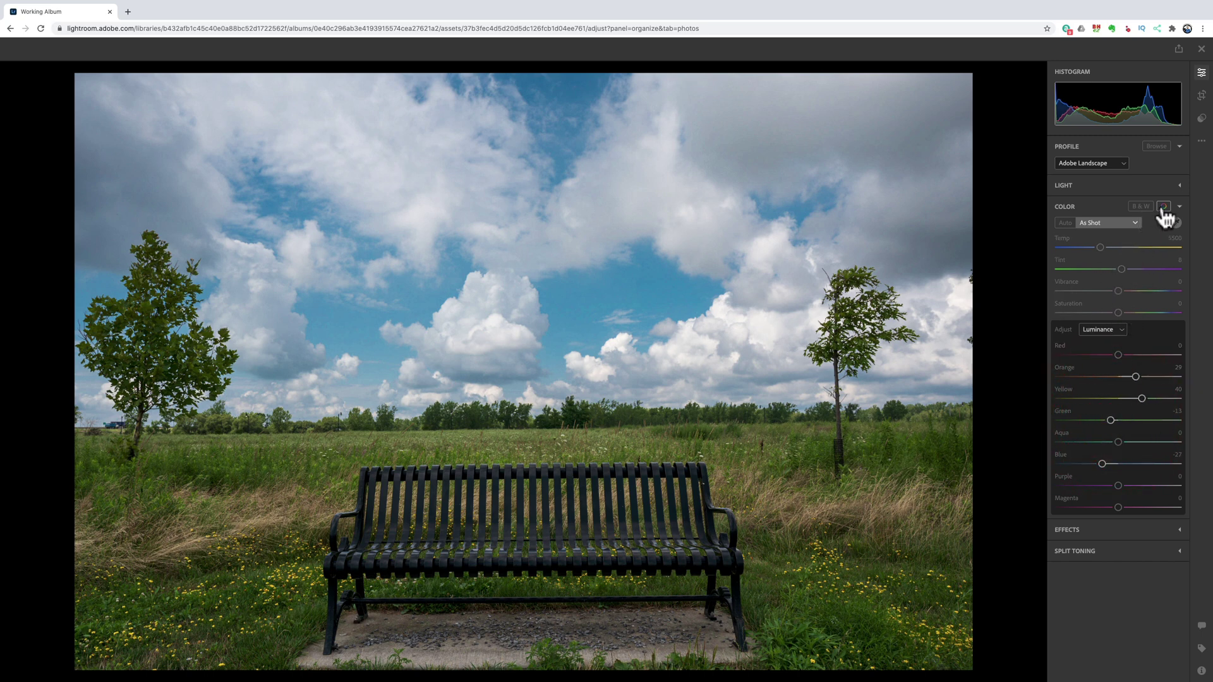
{"action": "left_click", "coordinate": [1185, 166]}
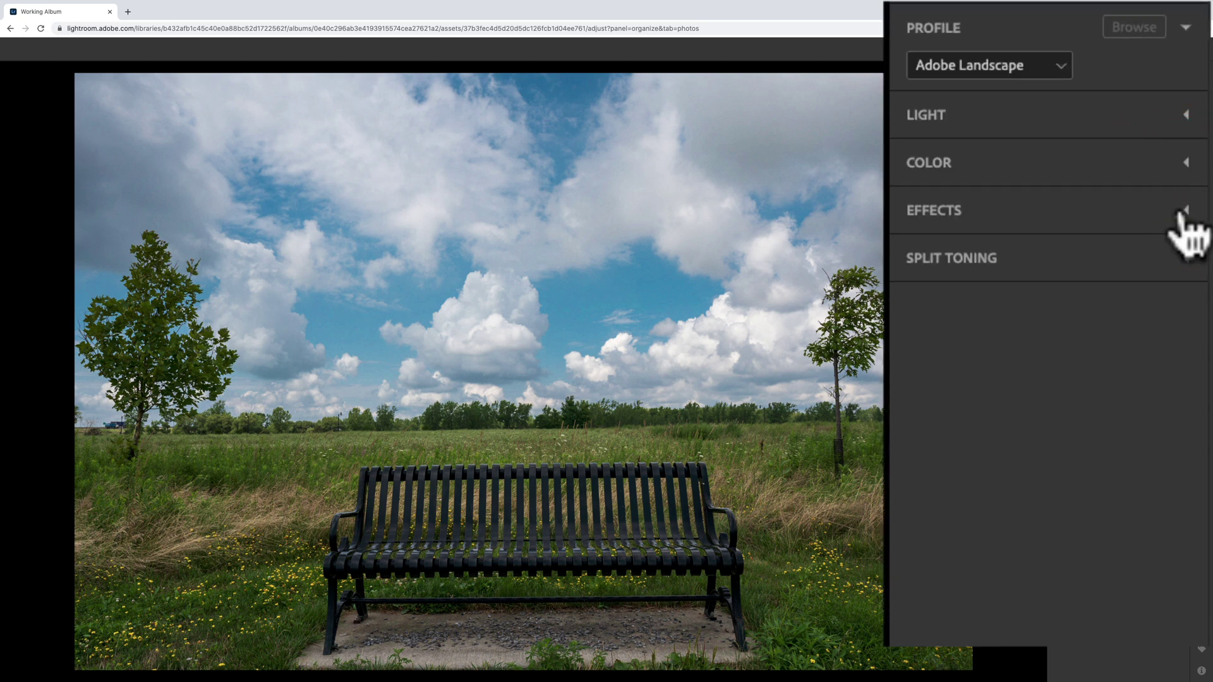
Set the photo's Texture to 7, Clarity to 8 and Dehaze to 2 in the Effects adjustments.
{"action": "left_click", "coordinate": [1180, 212]}
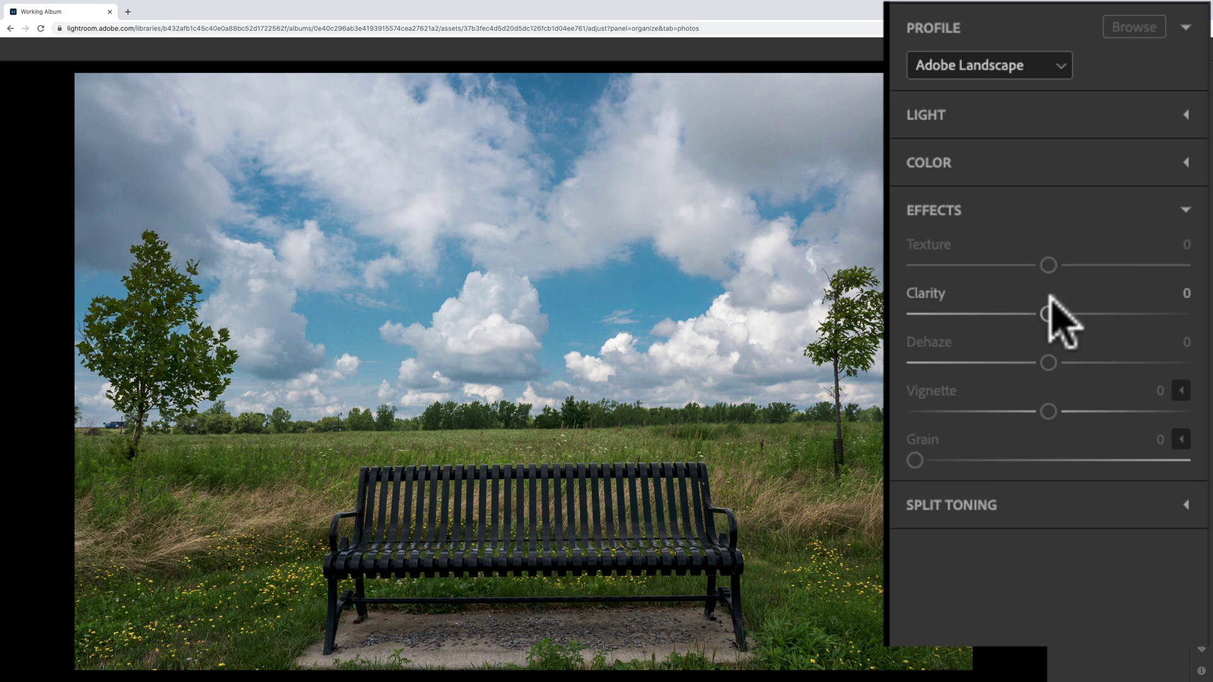
{"action": "left_click_drag", "start_coordinate": [1049, 314], "coordinate": [1061, 280]}
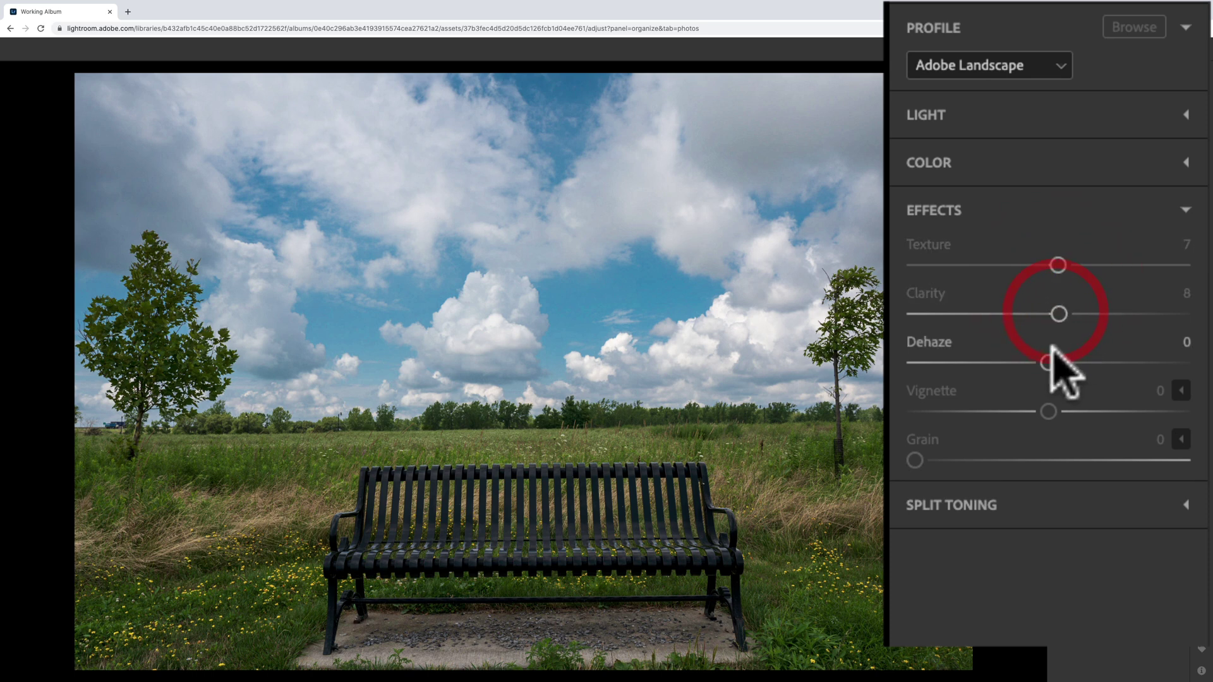
{"action": "left_click_drag", "start_coordinate": [1047, 362], "coordinate": [1051, 362]}
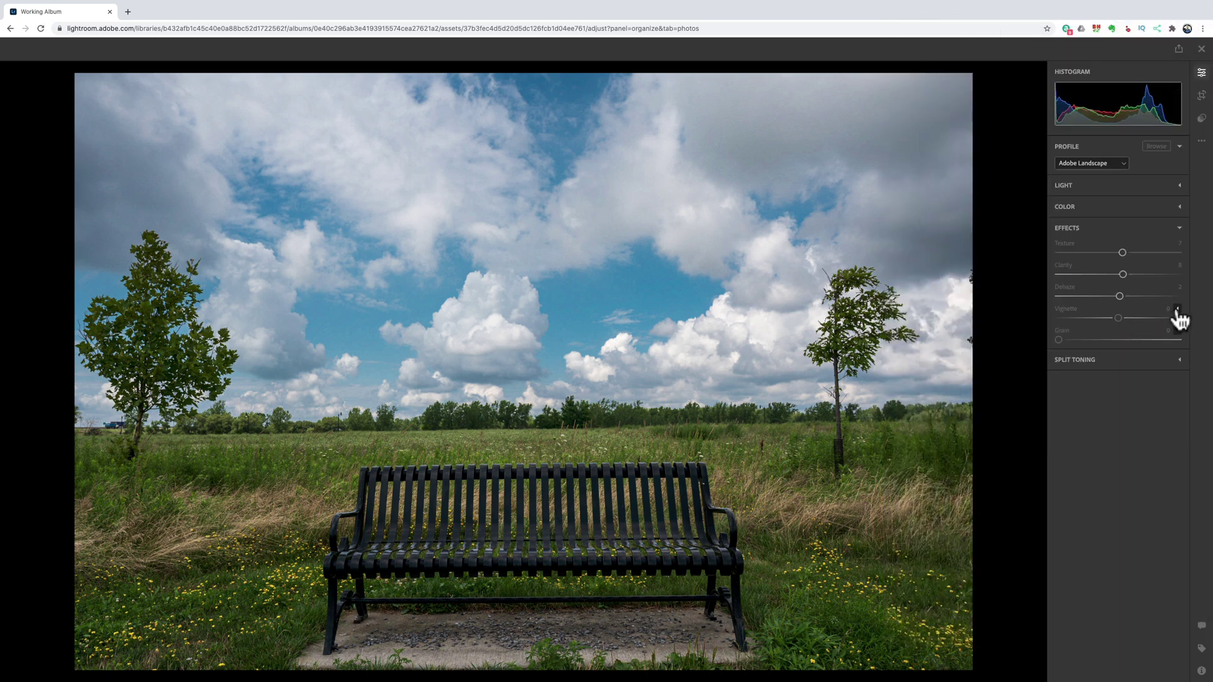
Apply a Vignette of -13 to the photo, keeping the Highlight Priority style.
{"action": "left_click", "coordinate": [1177, 309]}
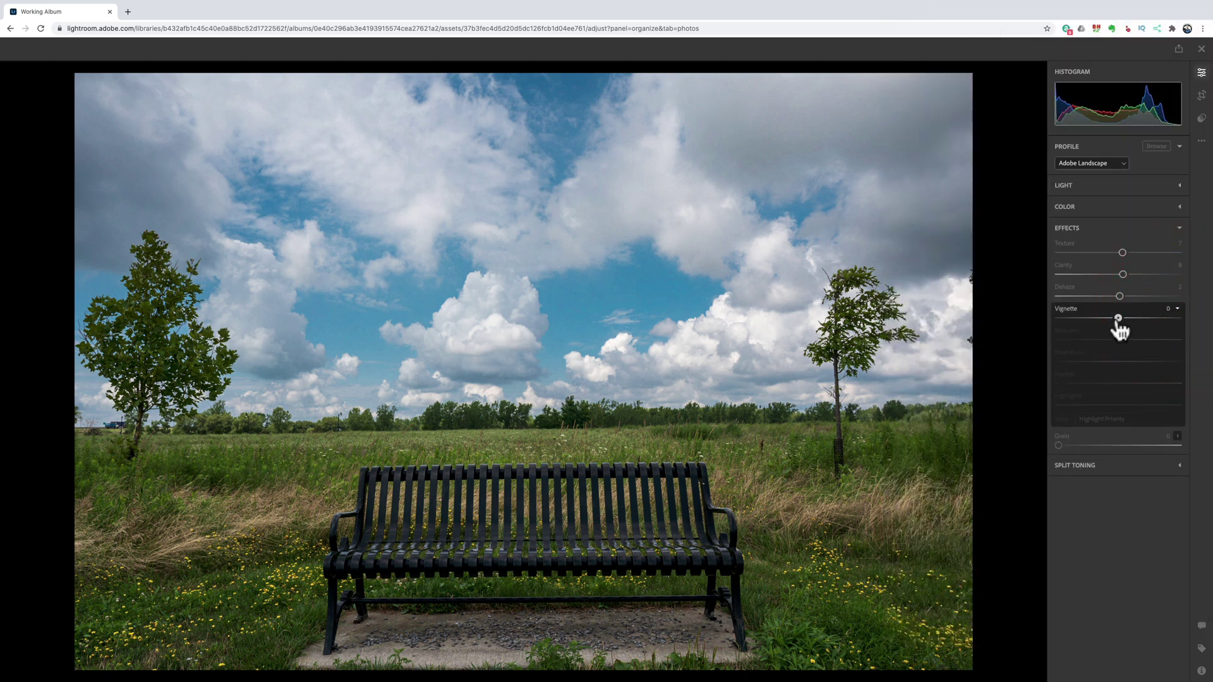
{"action": "left_click_drag", "start_coordinate": [1118, 318], "coordinate": [1112, 322]}
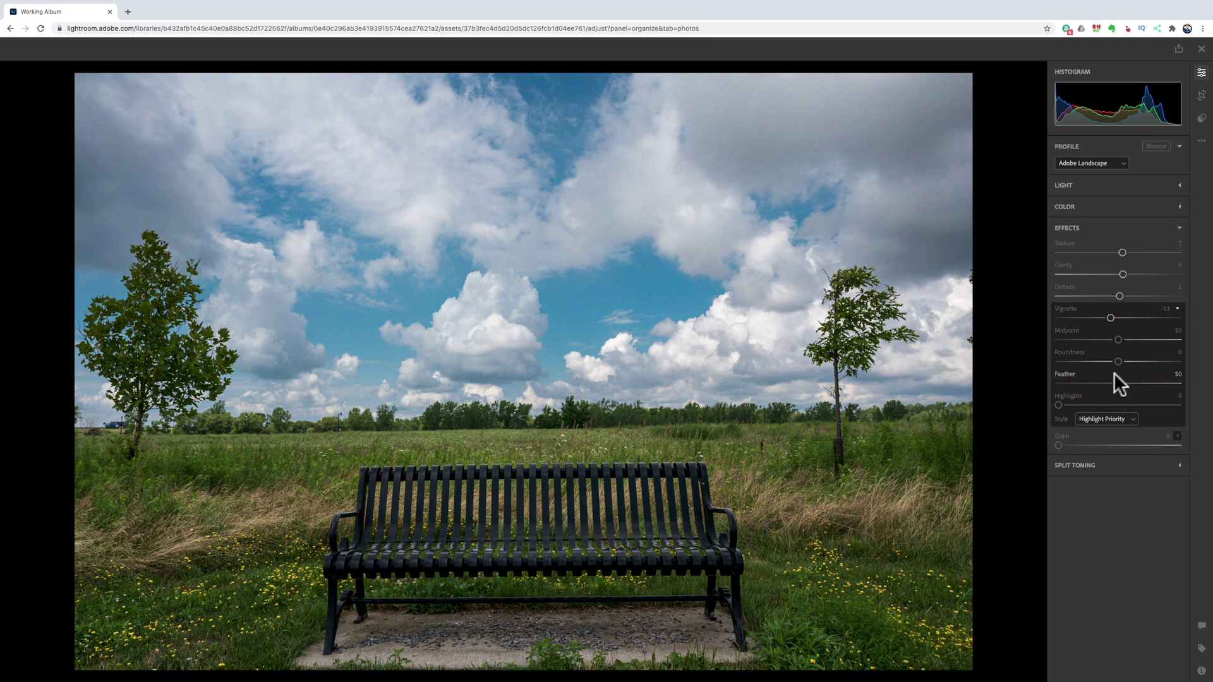
{"action": "left_click", "coordinate": [1121, 419]}
{"action": "left_click", "coordinate": [1121, 418]}
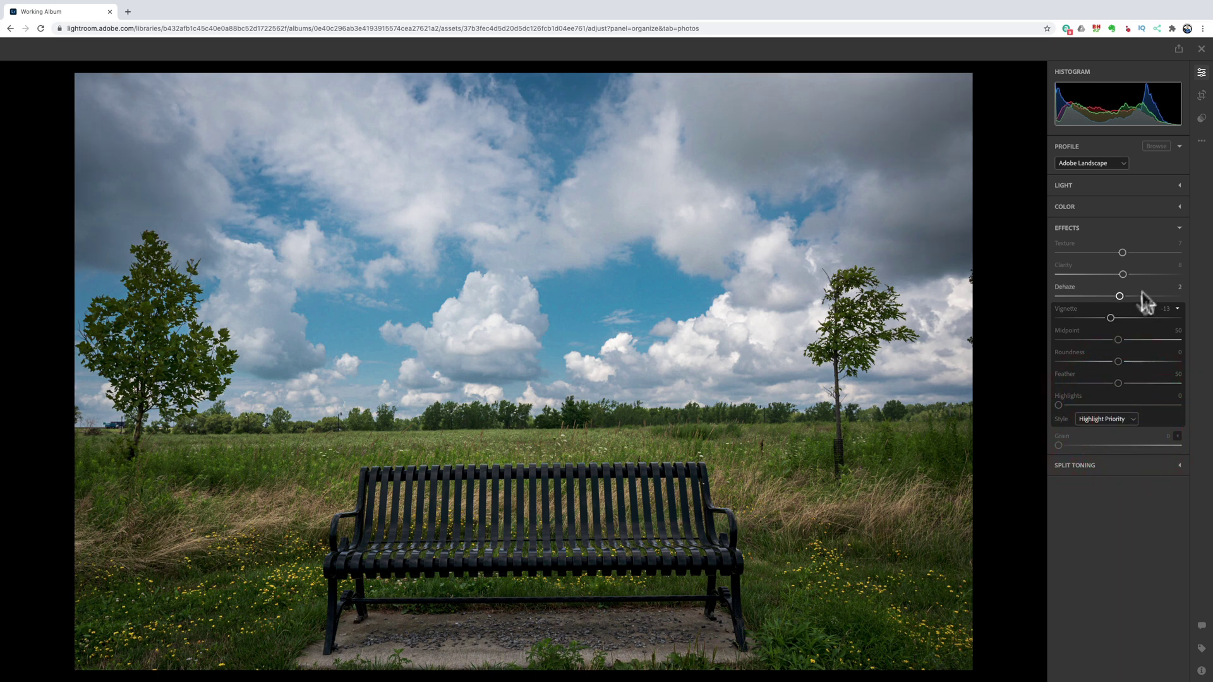
{"action": "left_click", "coordinate": [1177, 309]}
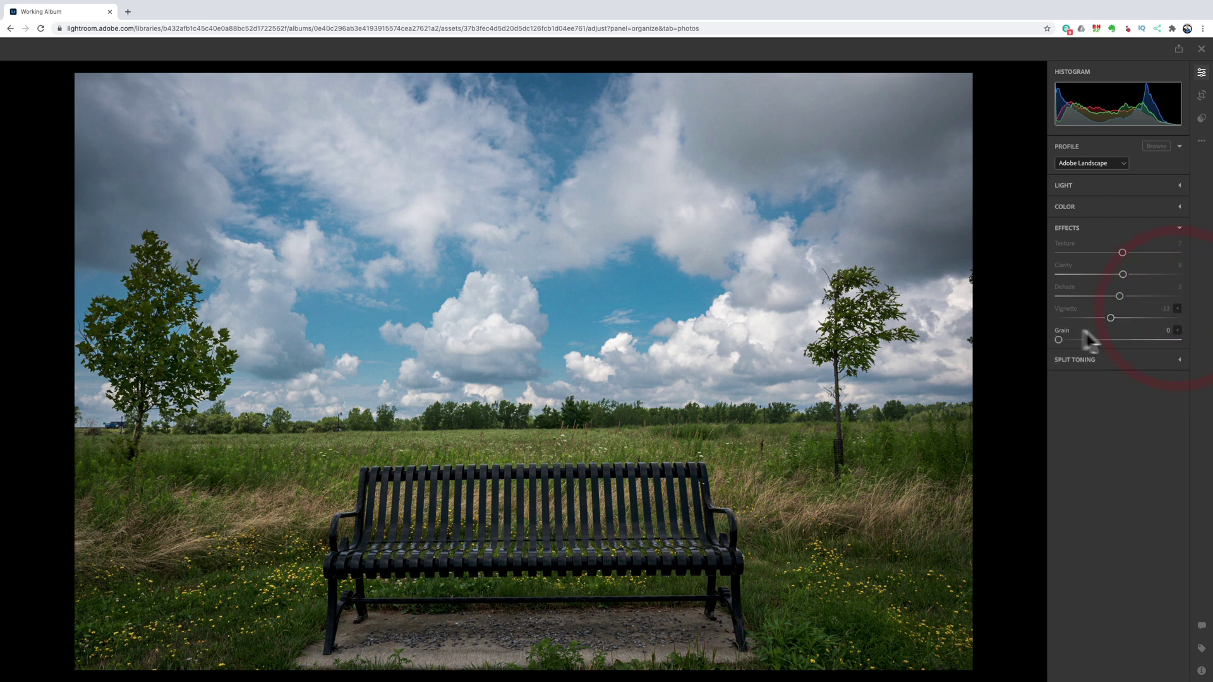
Try a small amount of Grain on the photo and return it to 0.
{"action": "left_click", "coordinate": [1177, 330]}
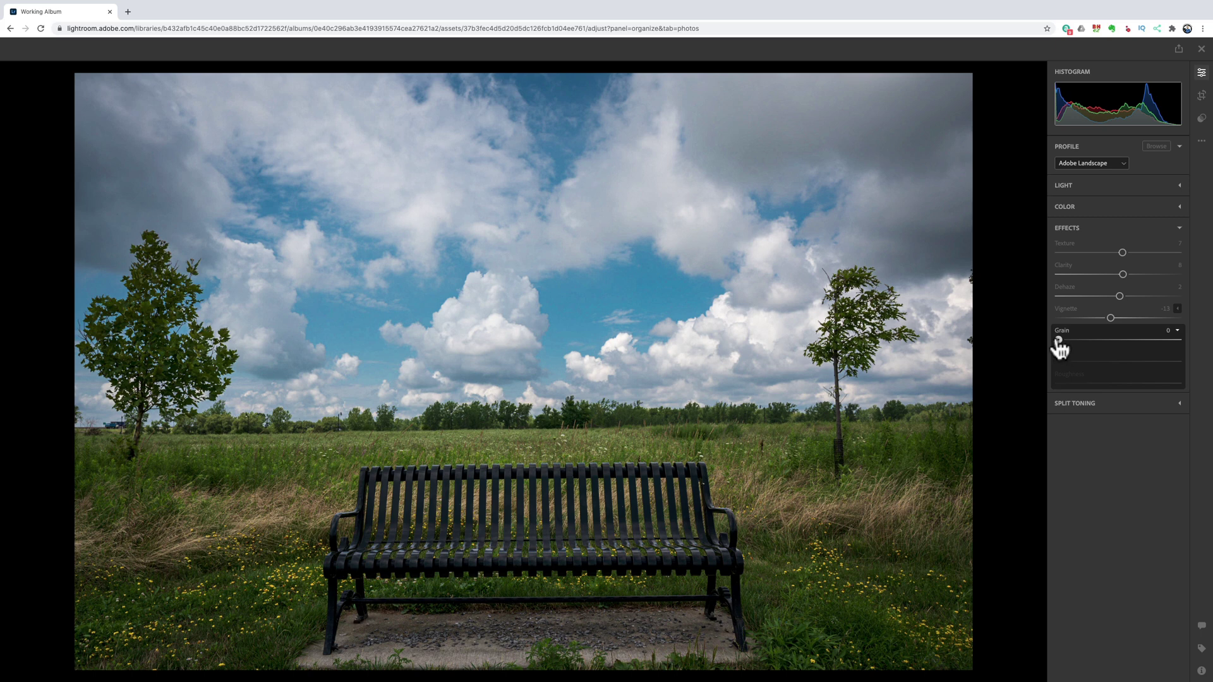
{"action": "left_click_drag", "start_coordinate": [1058, 340], "coordinate": [1069, 339]}
{"action": "left_click_drag", "start_coordinate": [1069, 341], "coordinate": [1051, 344]}
{"action": "left_click", "coordinate": [1177, 330]}
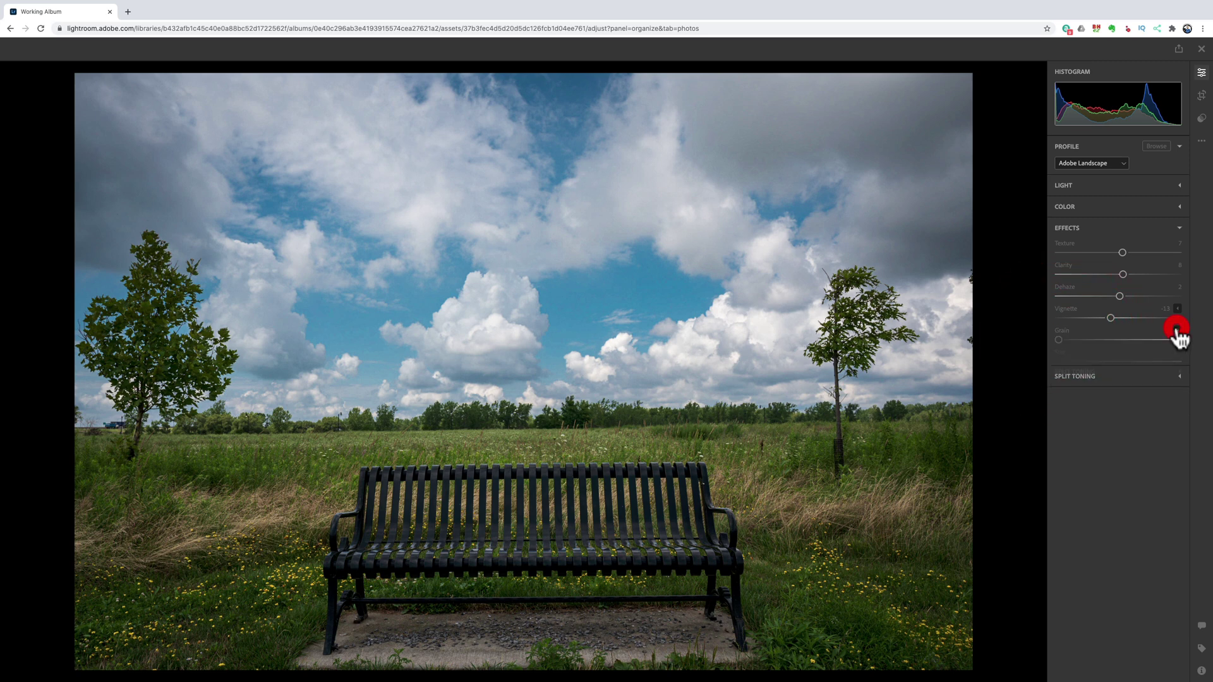
Examine the Split Toning controls and review the photo's Light adjustments.
{"action": "left_click", "coordinate": [1178, 361]}
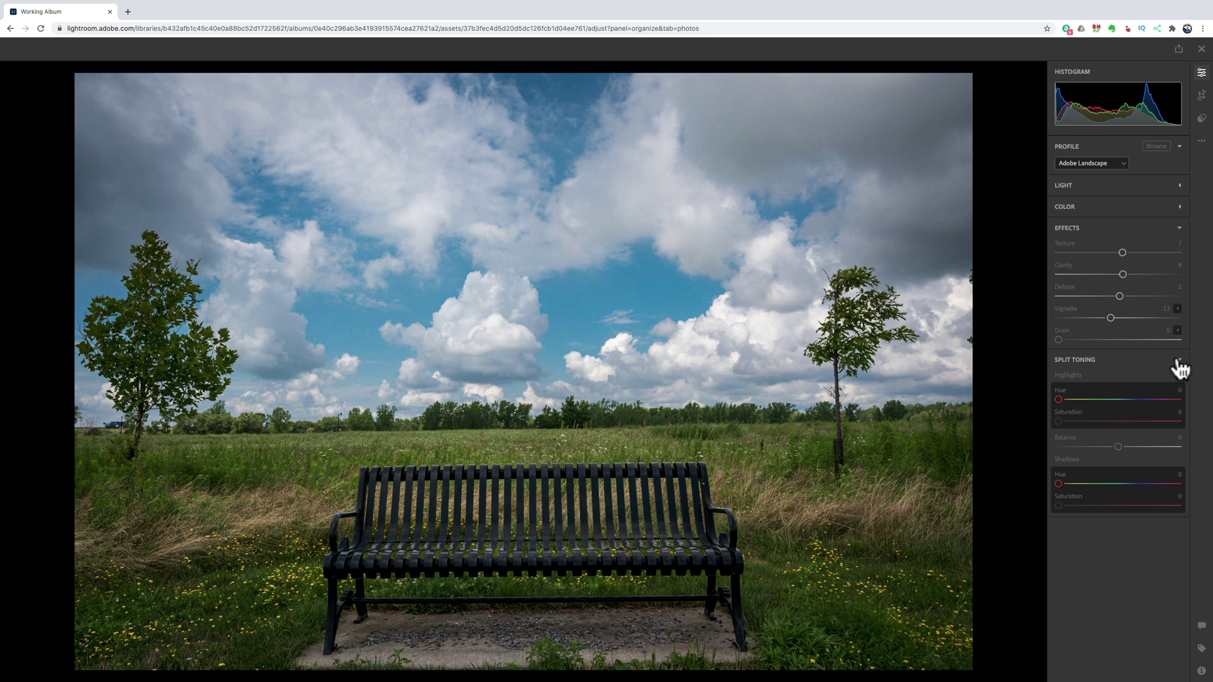
{"action": "left_click", "coordinate": [1178, 361]}
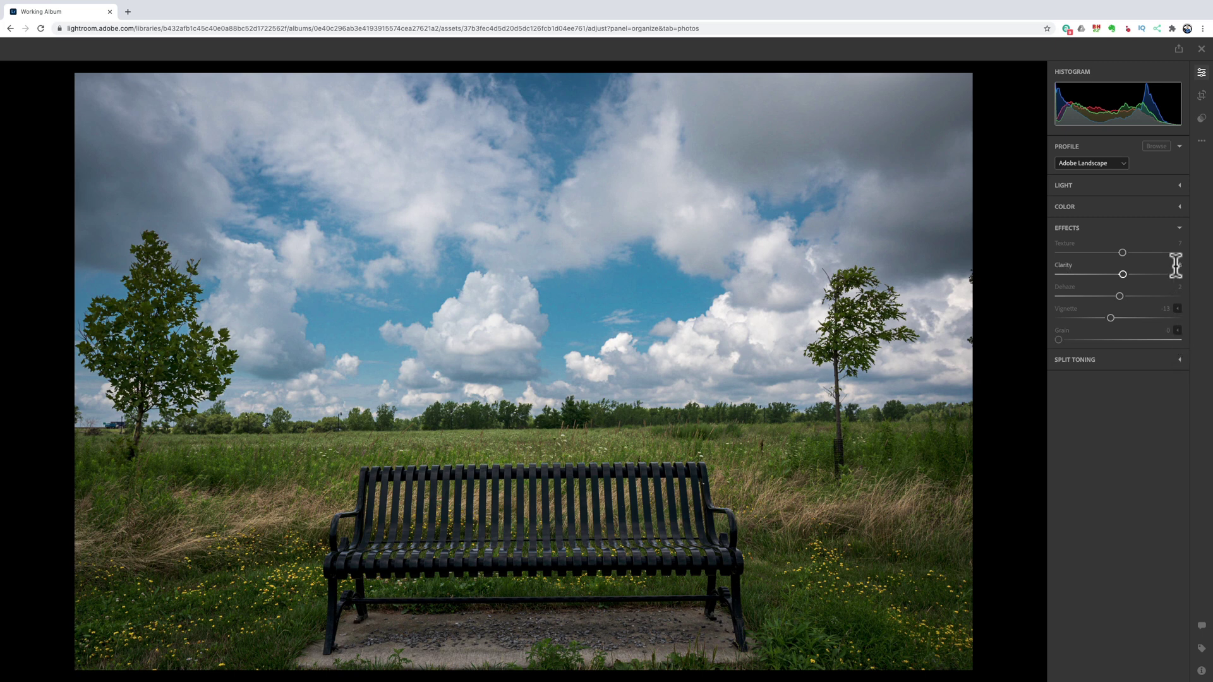
{"action": "left_click", "coordinate": [1178, 230]}
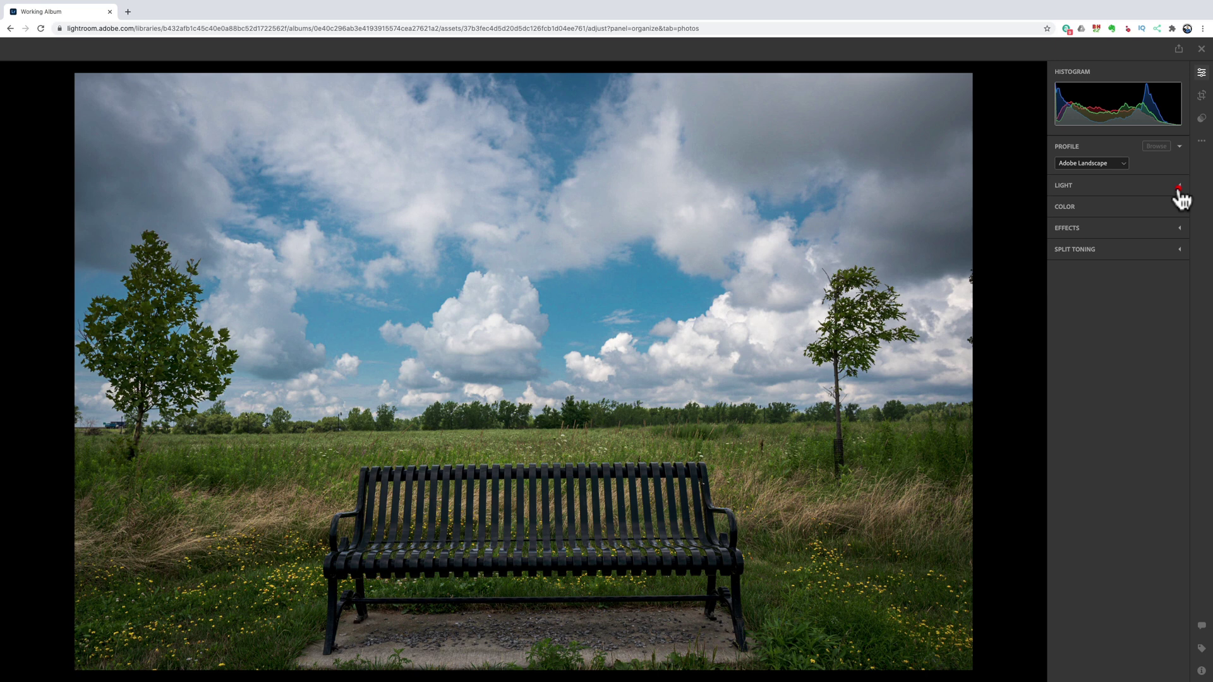
{"action": "left_click", "coordinate": [1179, 187]}
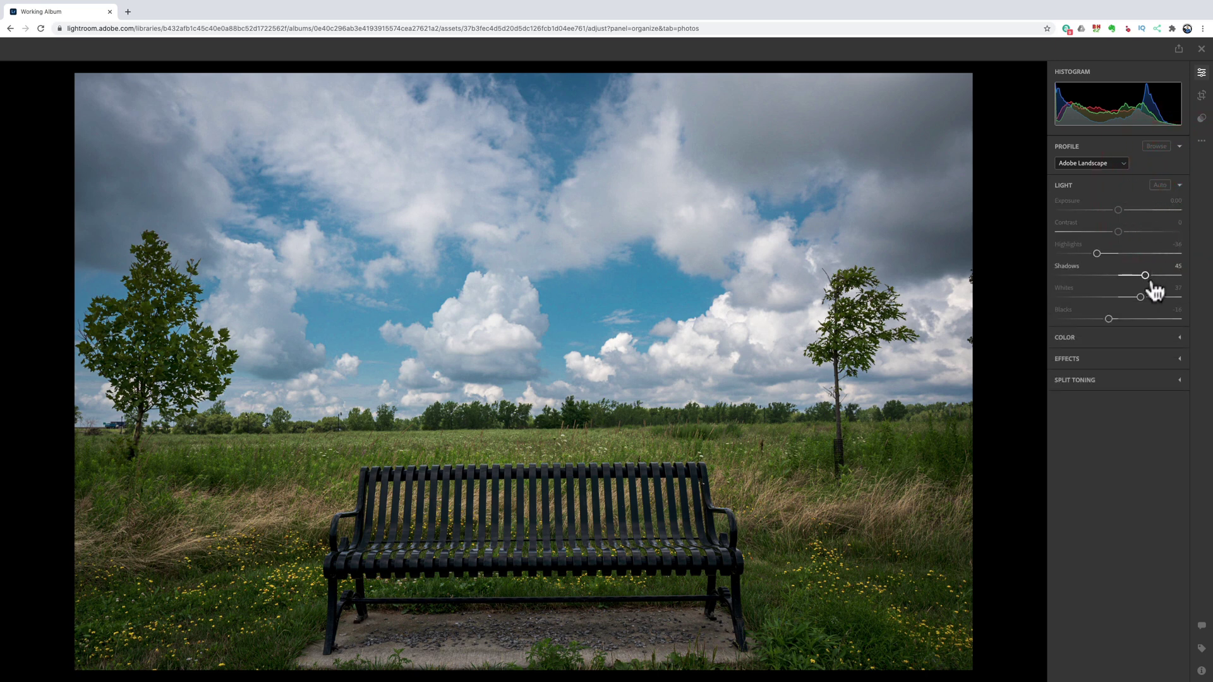
{"action": "left_click", "coordinate": [1179, 187]}
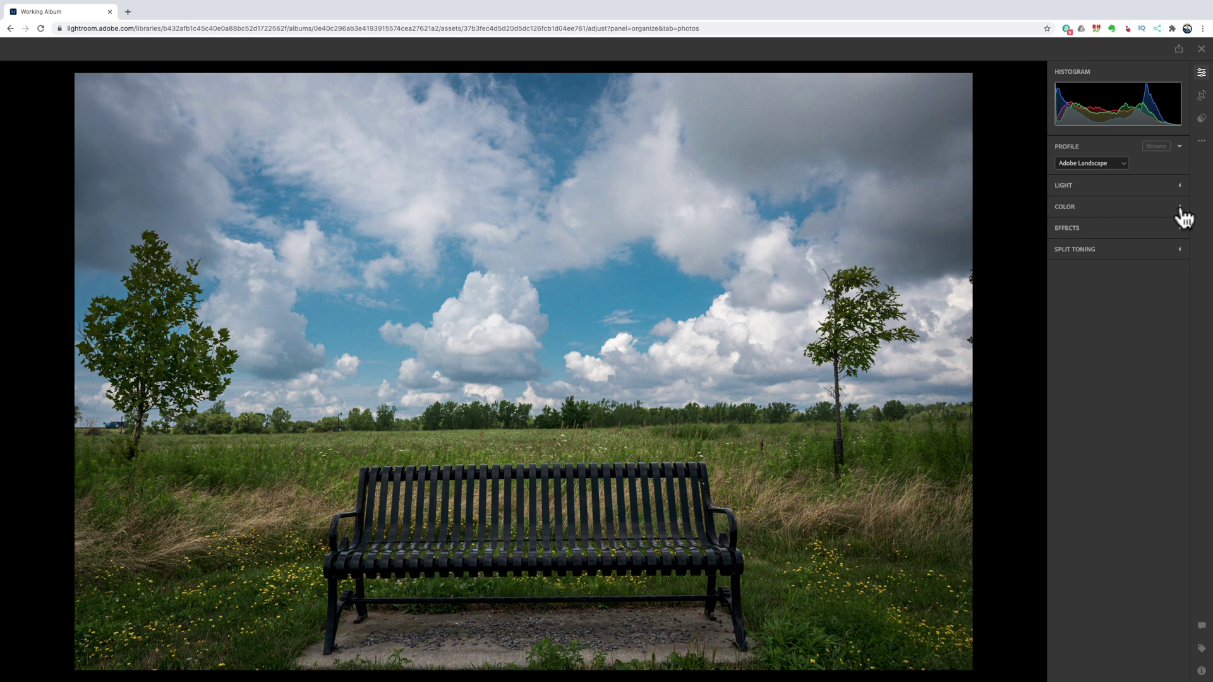
Look through the crop tools, presets and reset options, and return to the editing adjustments.
{"action": "left_click", "coordinate": [1201, 96]}
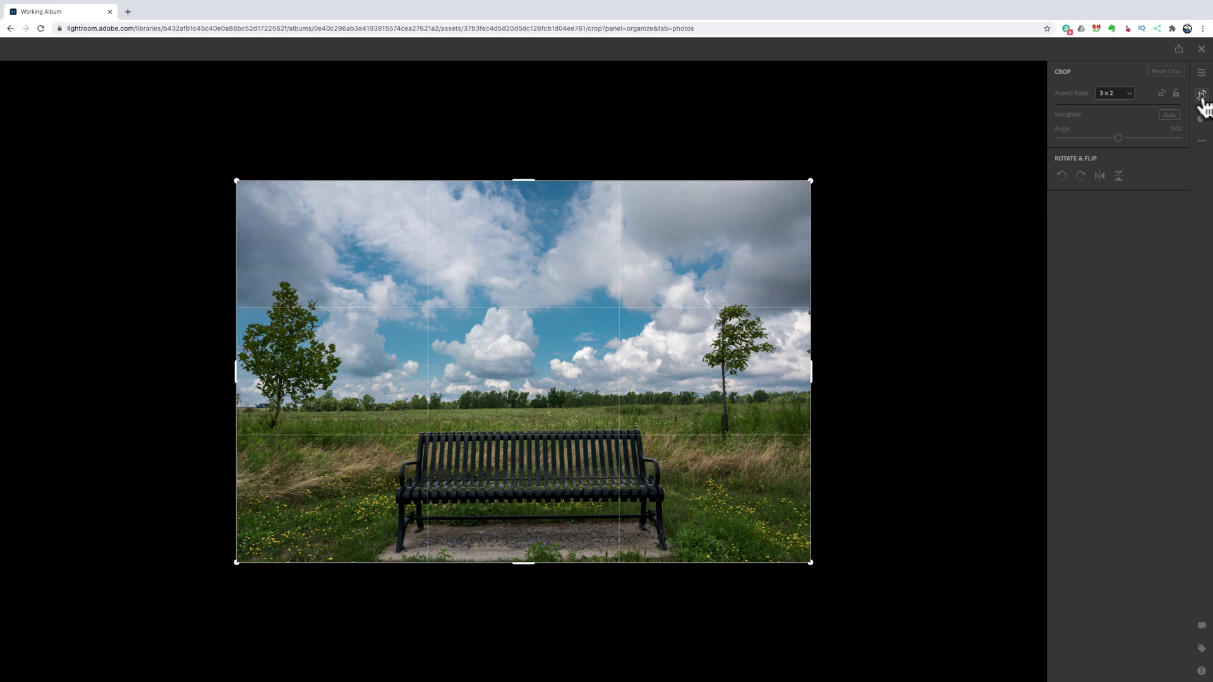
{"action": "left_click", "coordinate": [1201, 96]}
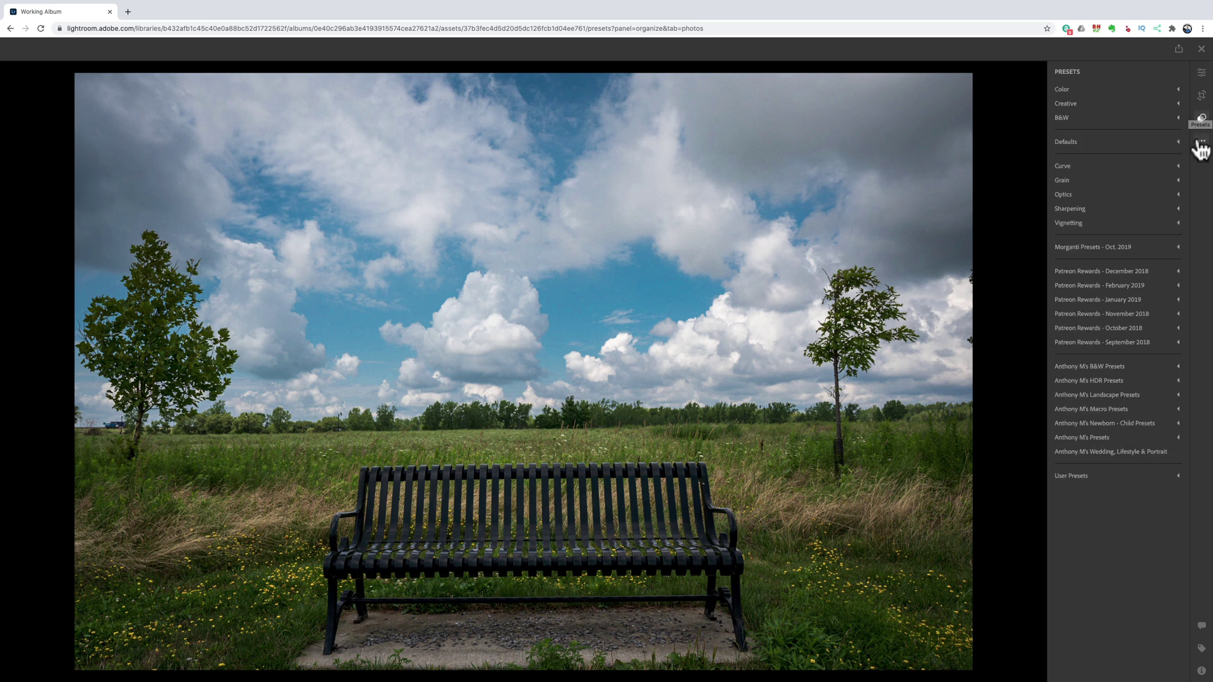
{"action": "left_click", "coordinate": [1199, 141]}
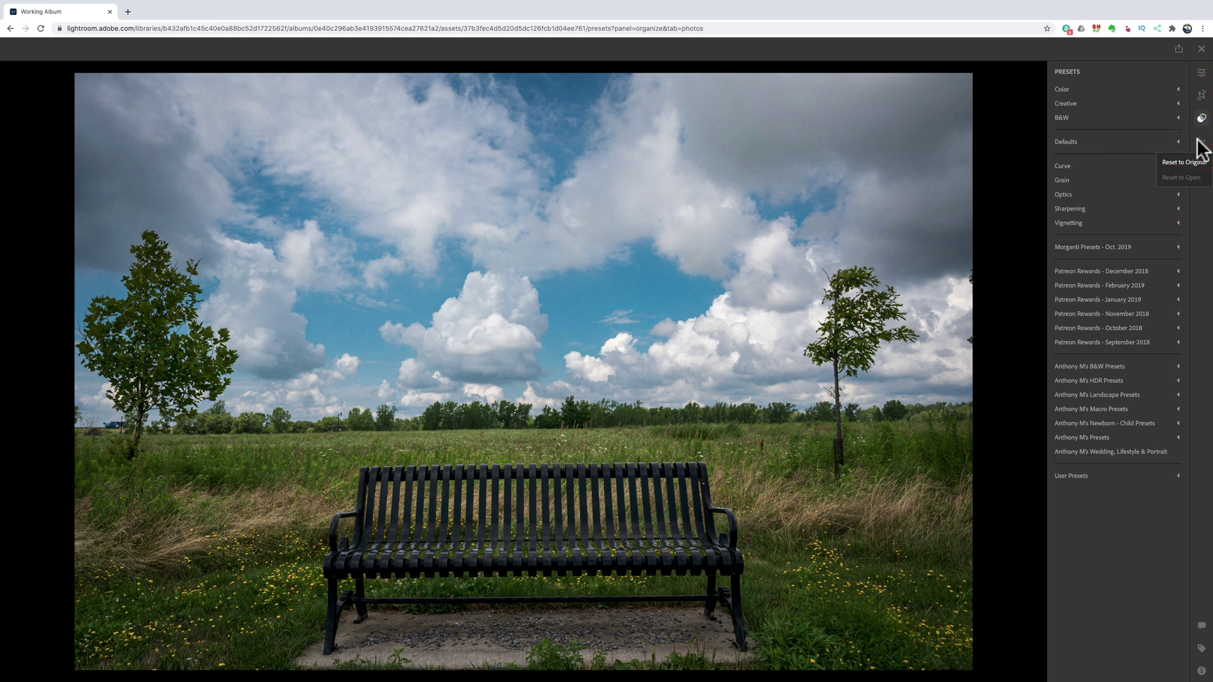
{"action": "left_click", "coordinate": [1198, 141]}
{"action": "left_click", "coordinate": [1201, 74]}
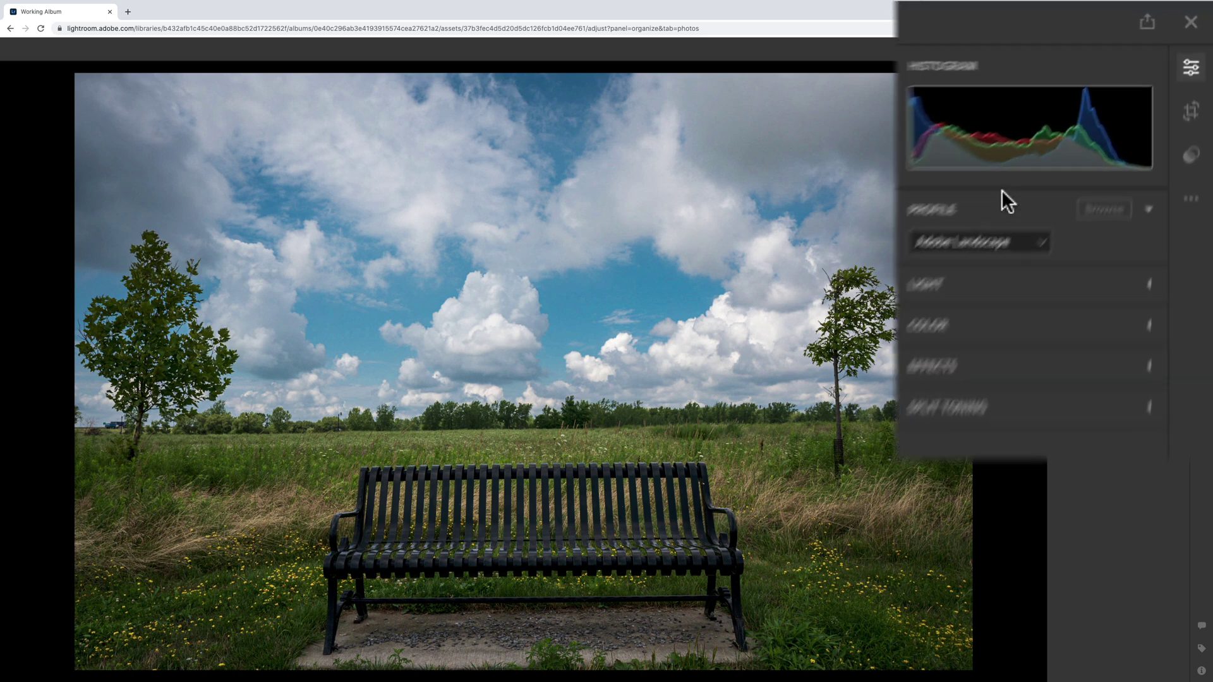
Close the photo on the web, switch to the Adobe Lightroom desktop app and open Working Album.
{"action": "left_click", "coordinate": [1184, 28]}
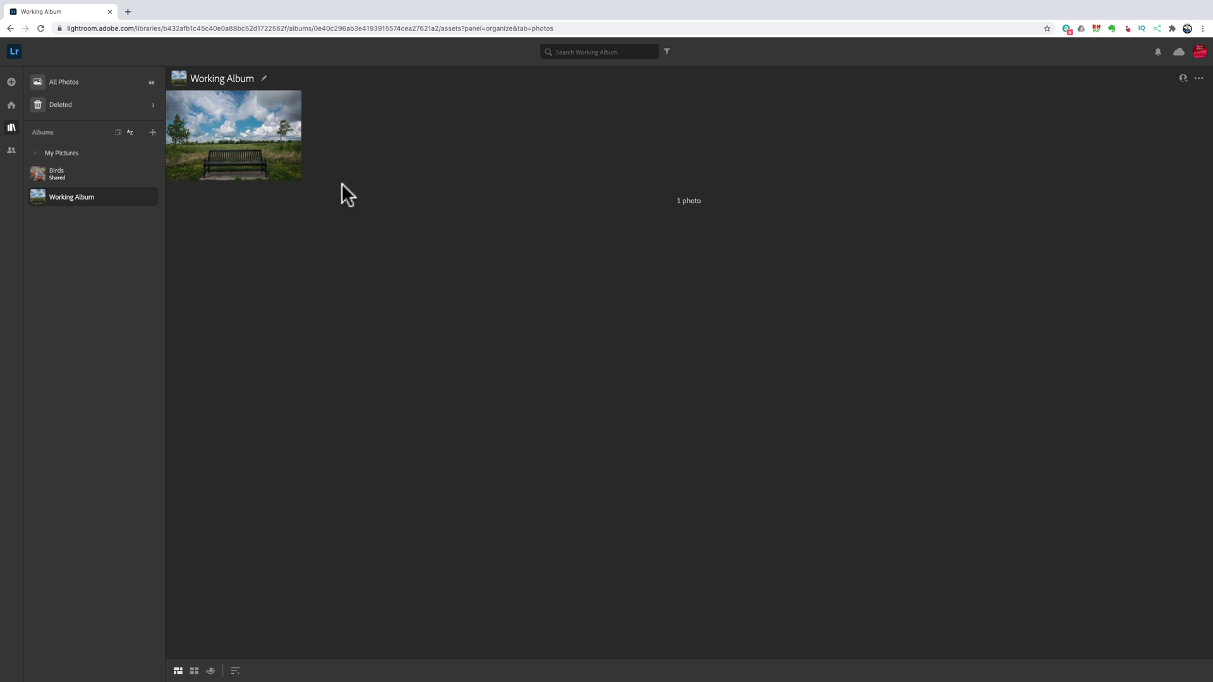
{"action": "key", "text": "ctrl+Left"}
{"action": "mouse_move", "coordinate": [783, 679]}
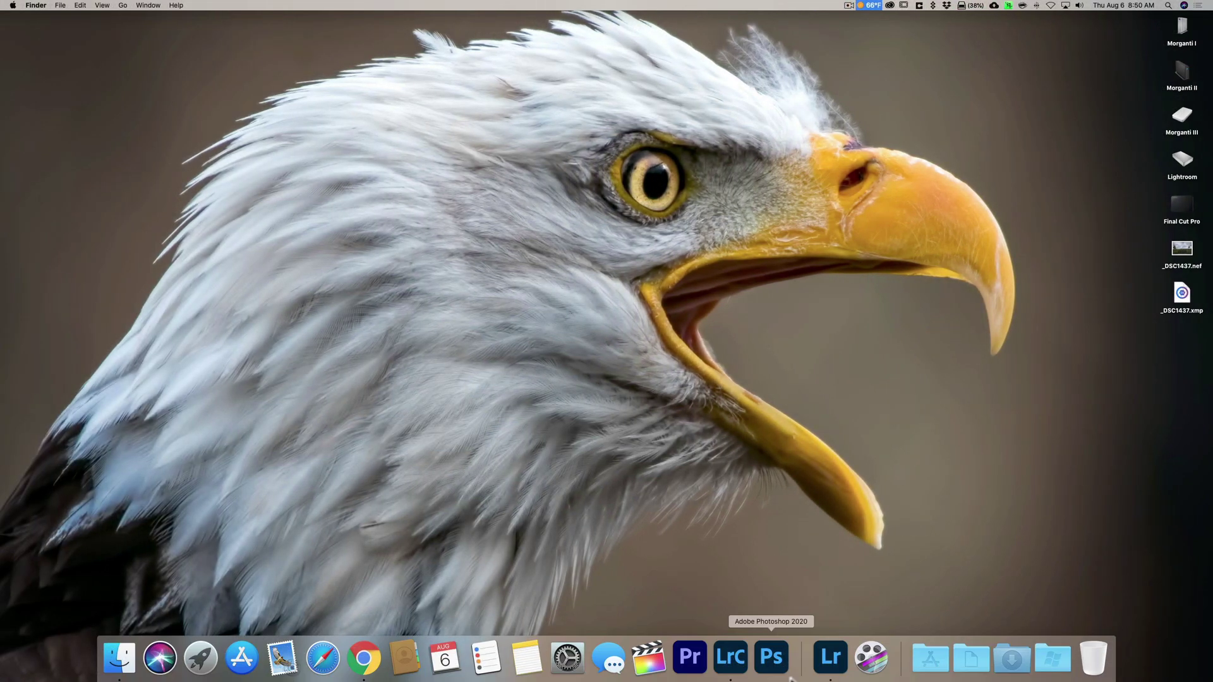
{"action": "left_click", "coordinate": [829, 668]}
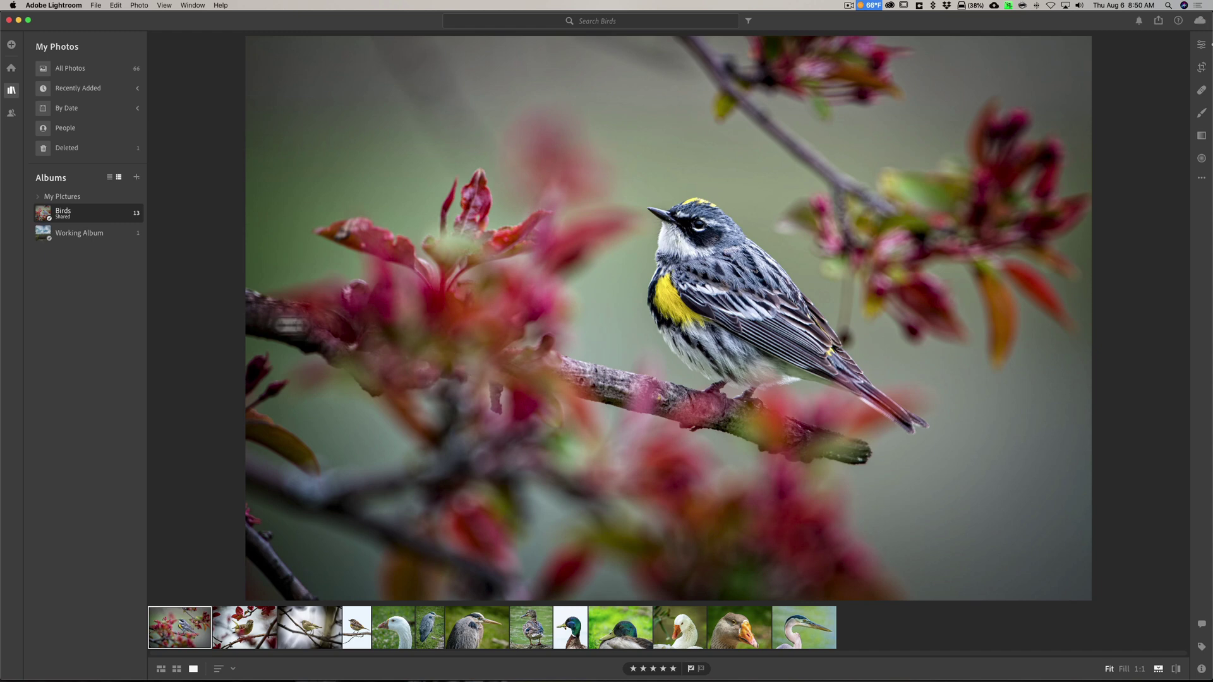
{"action": "left_click", "coordinate": [65, 232]}
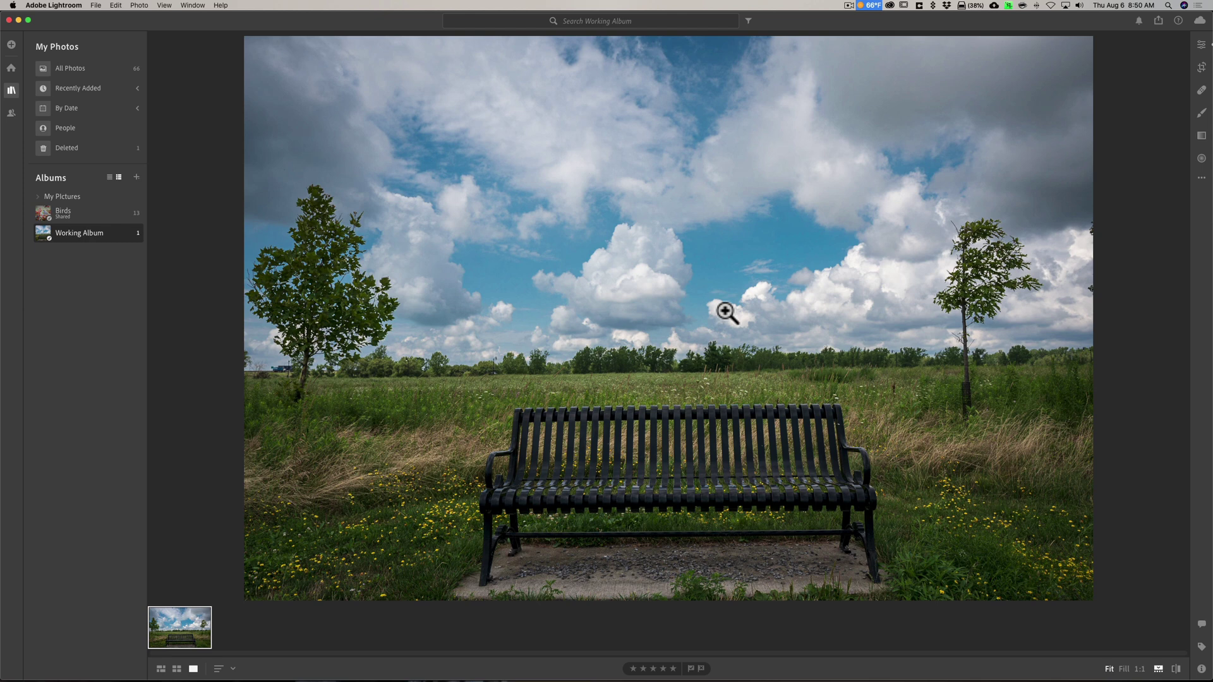
Check the synced bench photo's profile, Light adjustments and Tone Curve, and minimize Lightroom.
{"action": "left_click", "coordinate": [1200, 44]}
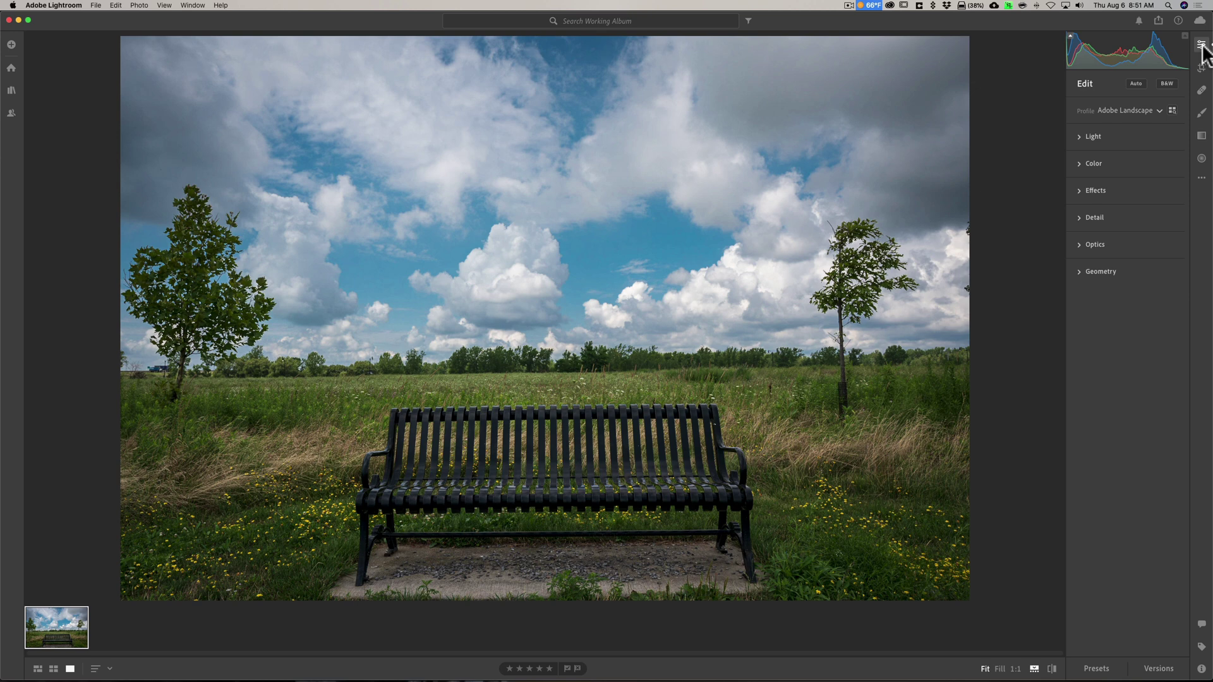
{"action": "left_click", "coordinate": [1080, 136]}
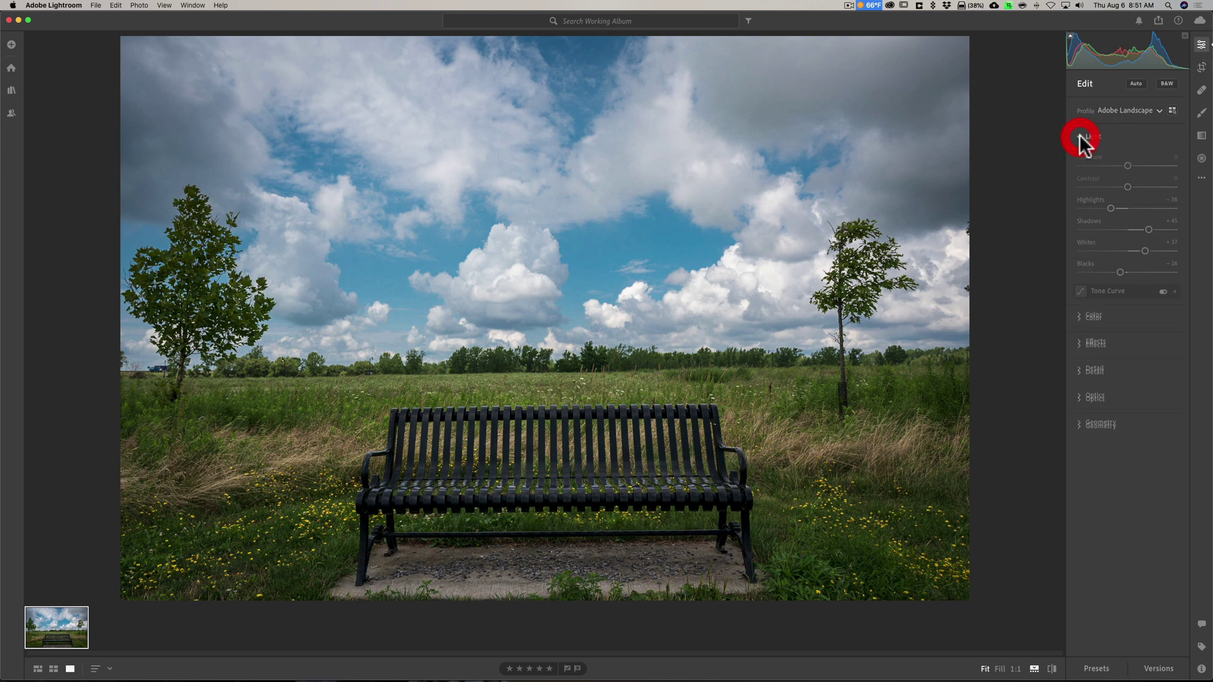
{"action": "left_click", "coordinate": [1173, 292]}
{"action": "left_click", "coordinate": [1172, 291]}
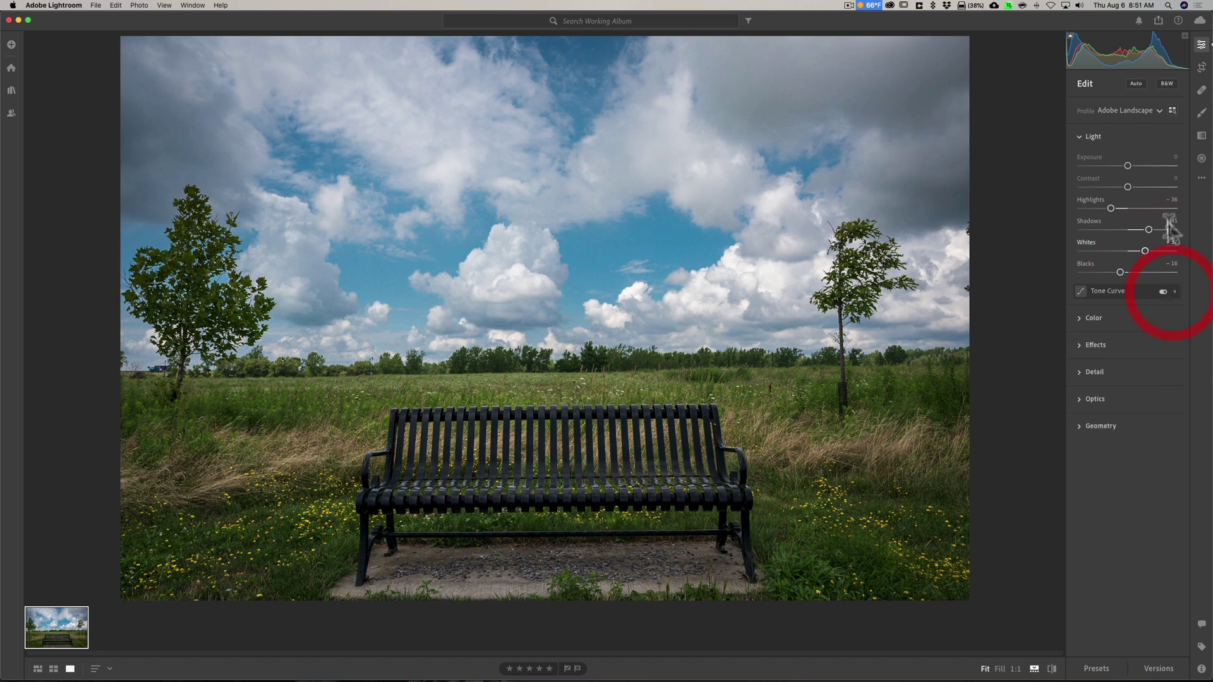
{"action": "left_click", "coordinate": [1201, 45]}
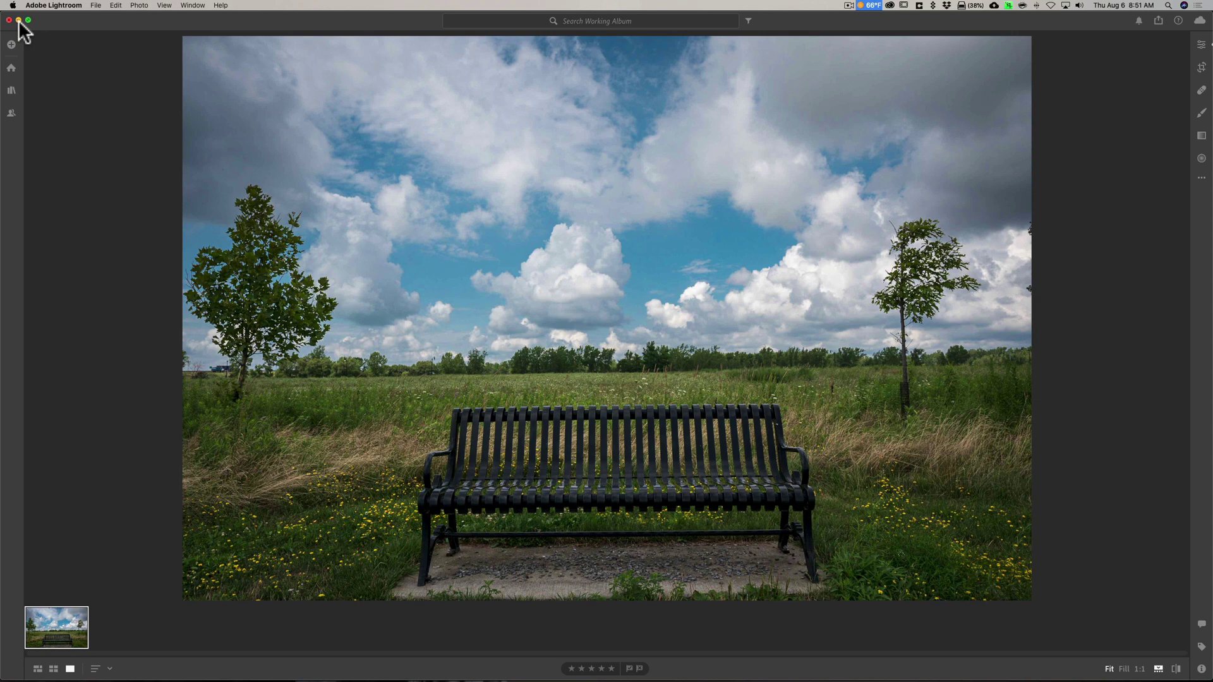
{"action": "left_click", "coordinate": [19, 20]}
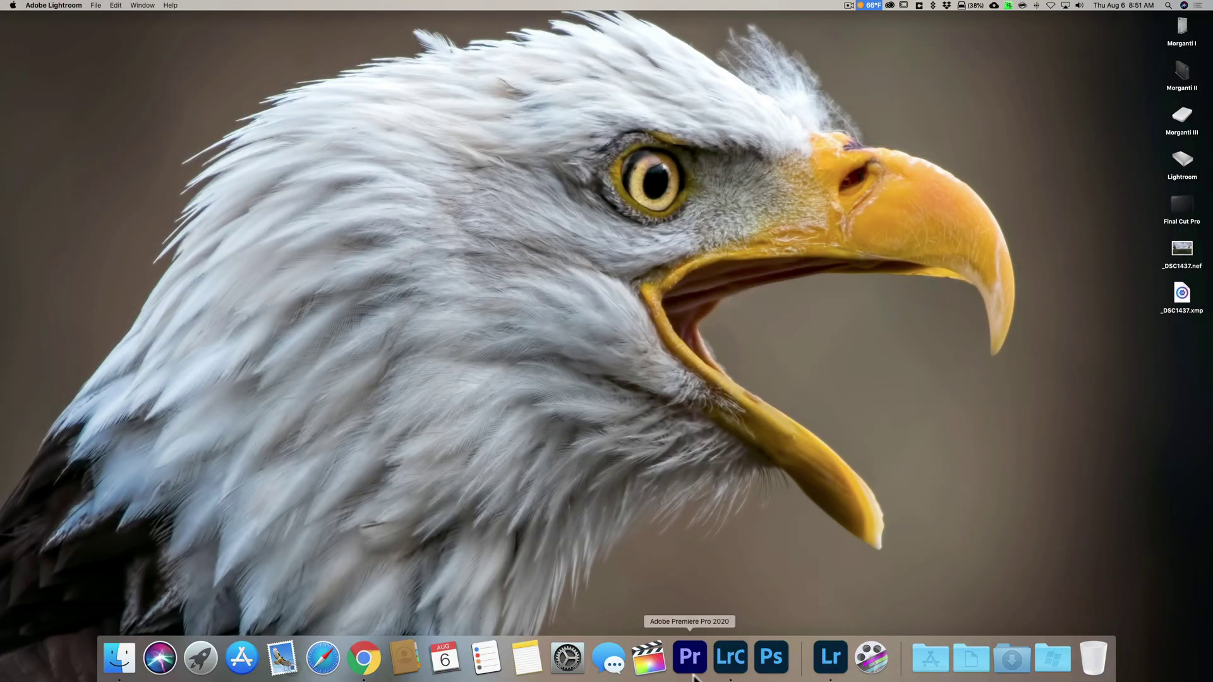
Switch to Lightroom Classic and open the Working Album collection inside the From Lightroom set.
{"action": "left_click", "coordinate": [728, 672]}
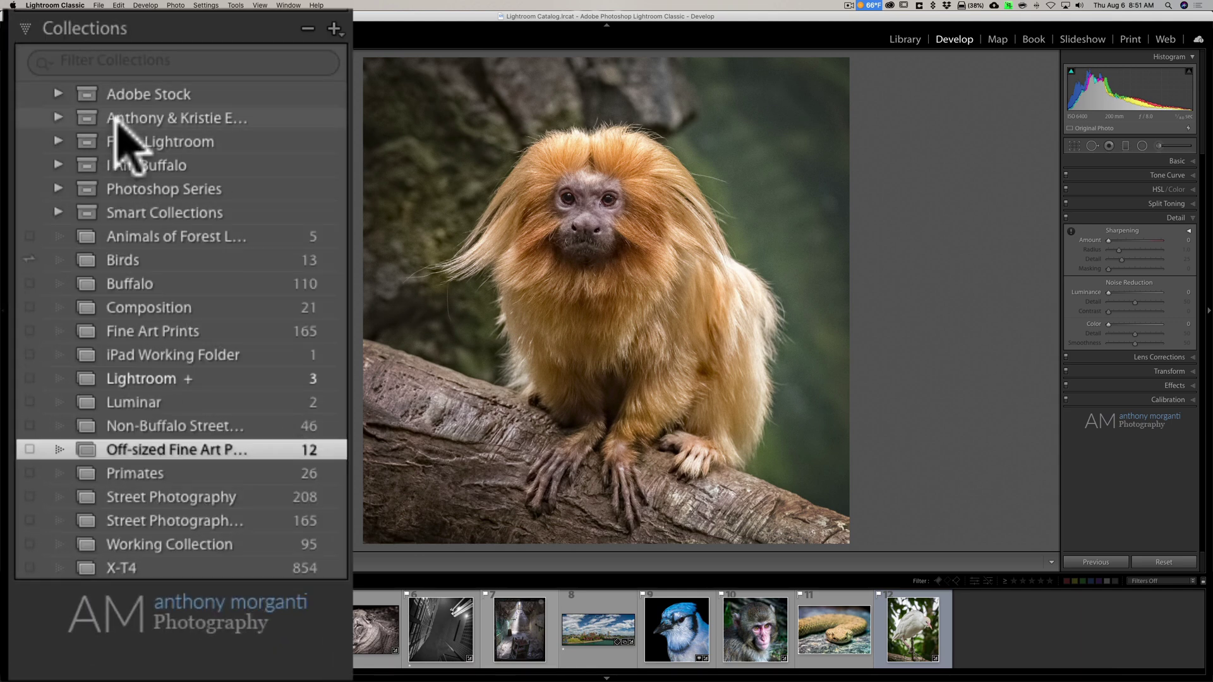
{"action": "left_click", "coordinate": [58, 140]}
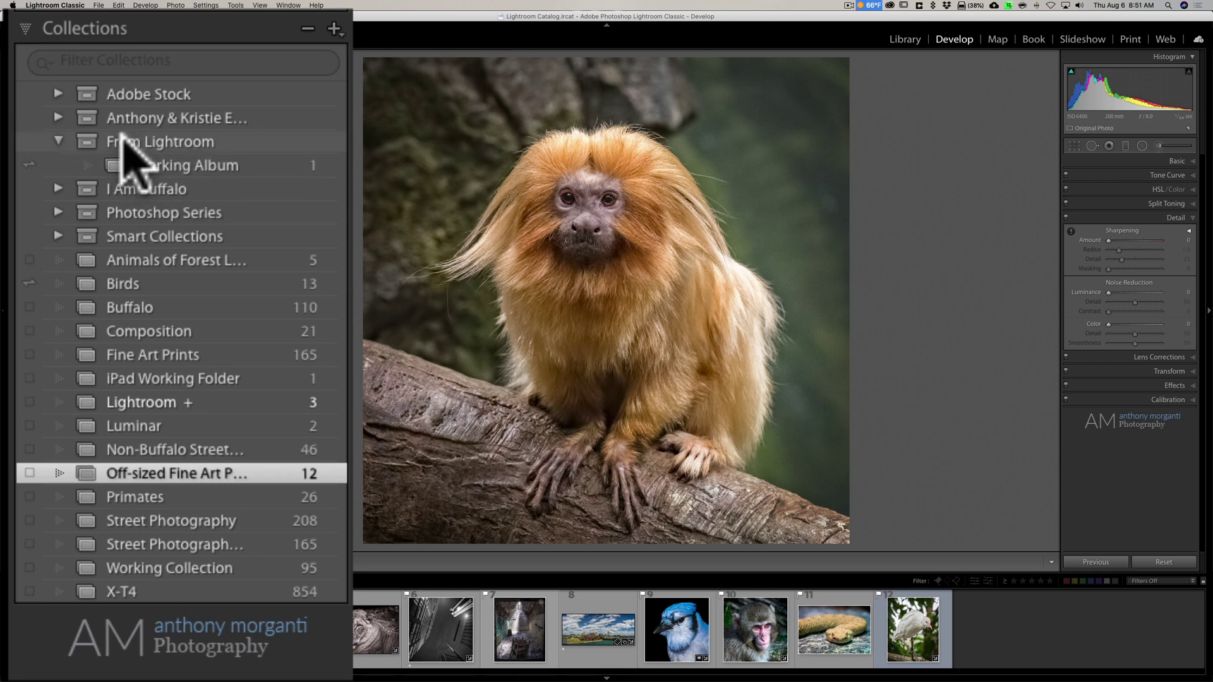
{"action": "left_click", "coordinate": [204, 166]}
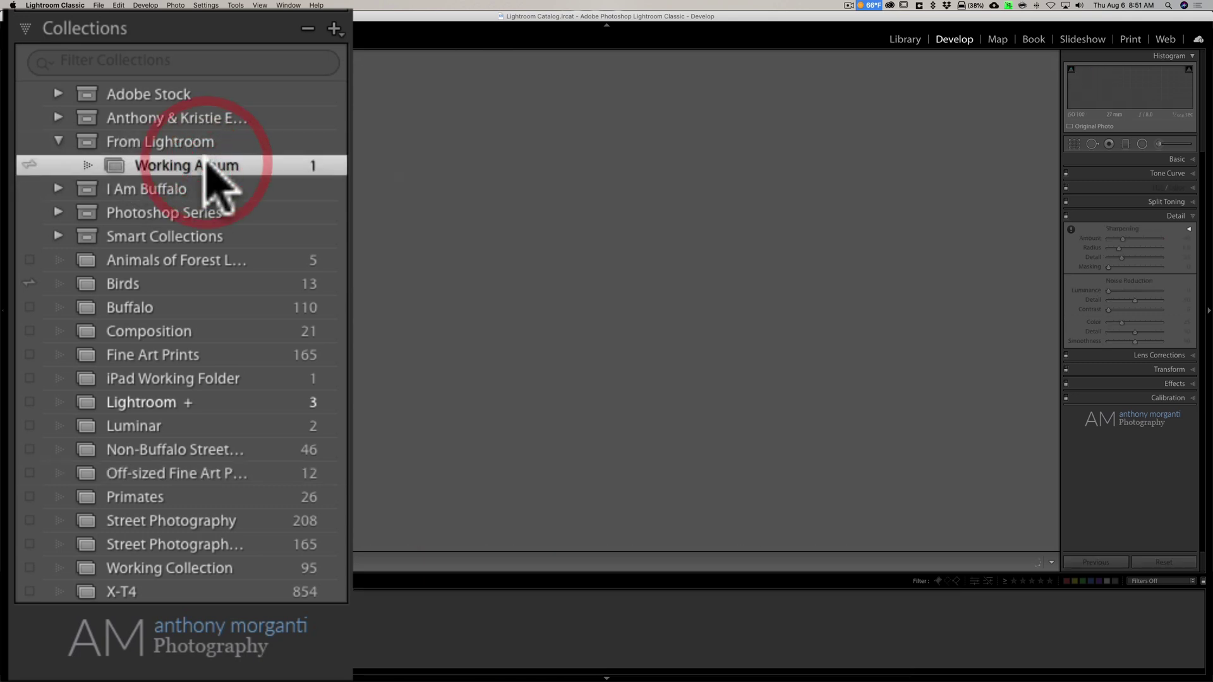